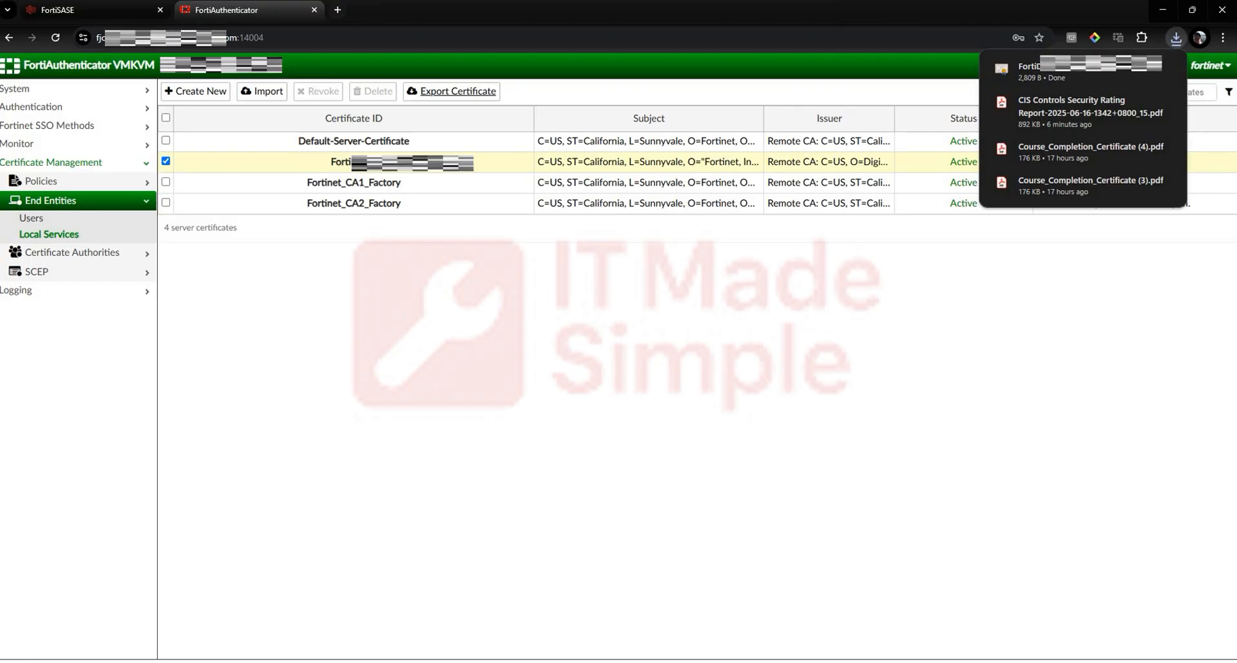
Step: Open the general SAML IdP settings in FortiAuthenticator's authentication configuration
left_click(141, 163)
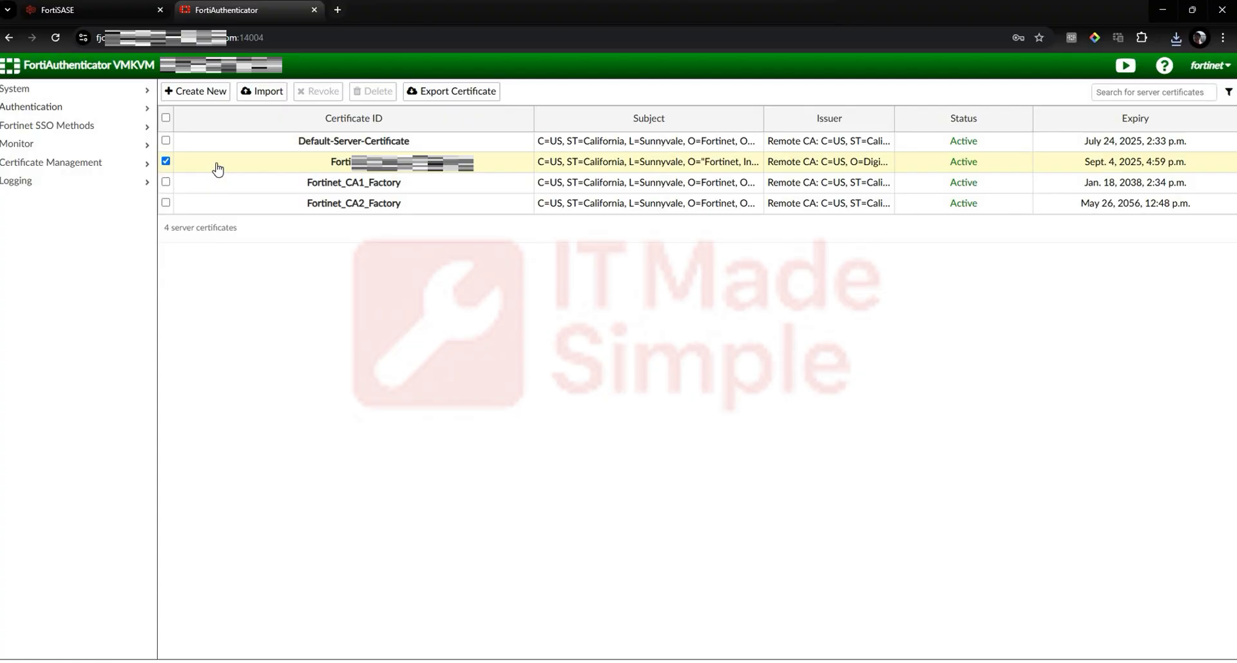
left_click(135, 107)
left_click(114, 281)
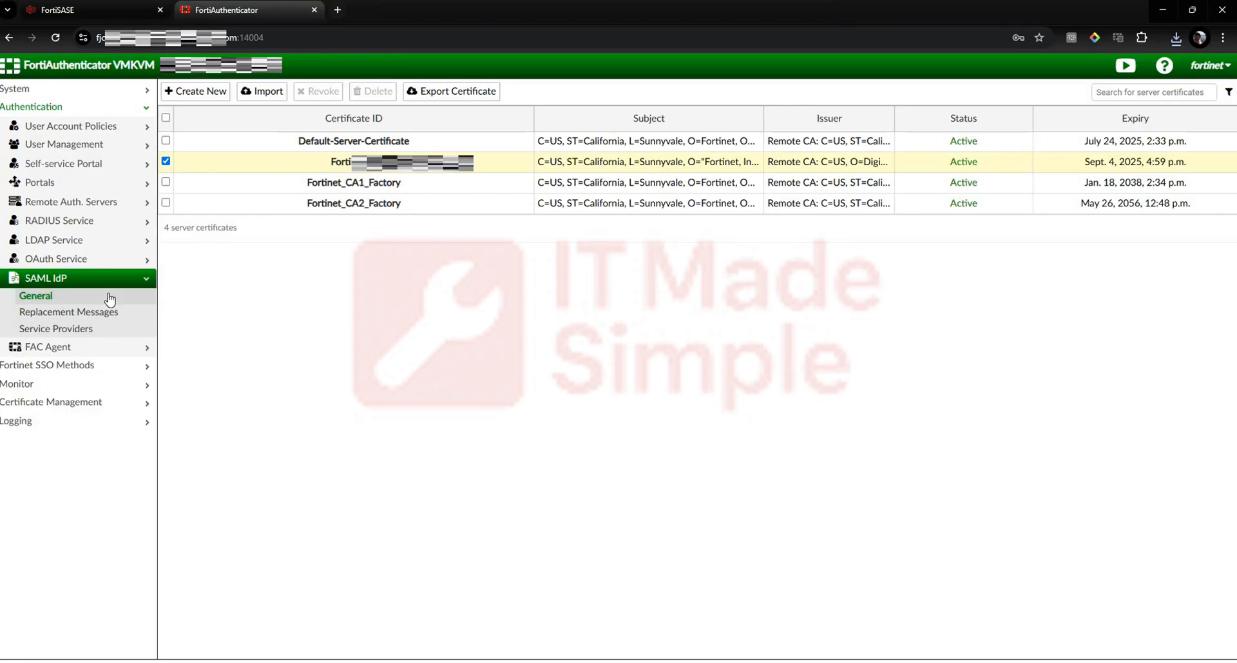
left_click(109, 297)
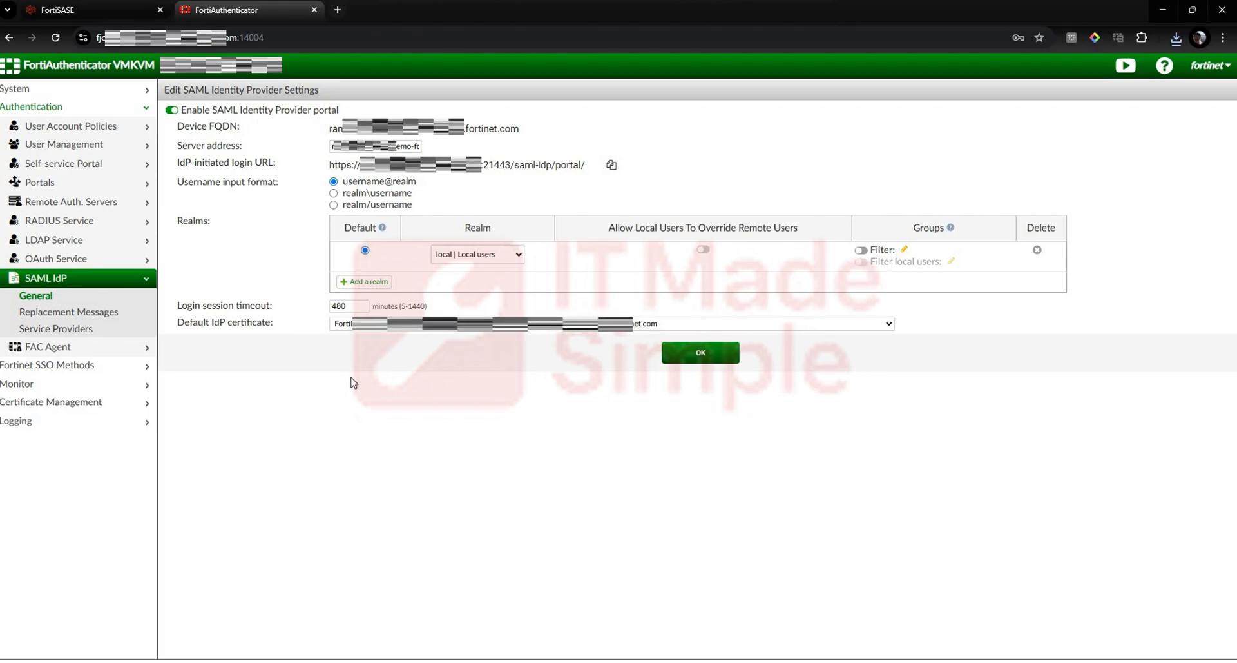
Step: Set the SAML IdP server address to the FortiAuthenticator hostname from the browser address with port 21443, and save the settings
left_click(241, 36)
left_click(267, 37)
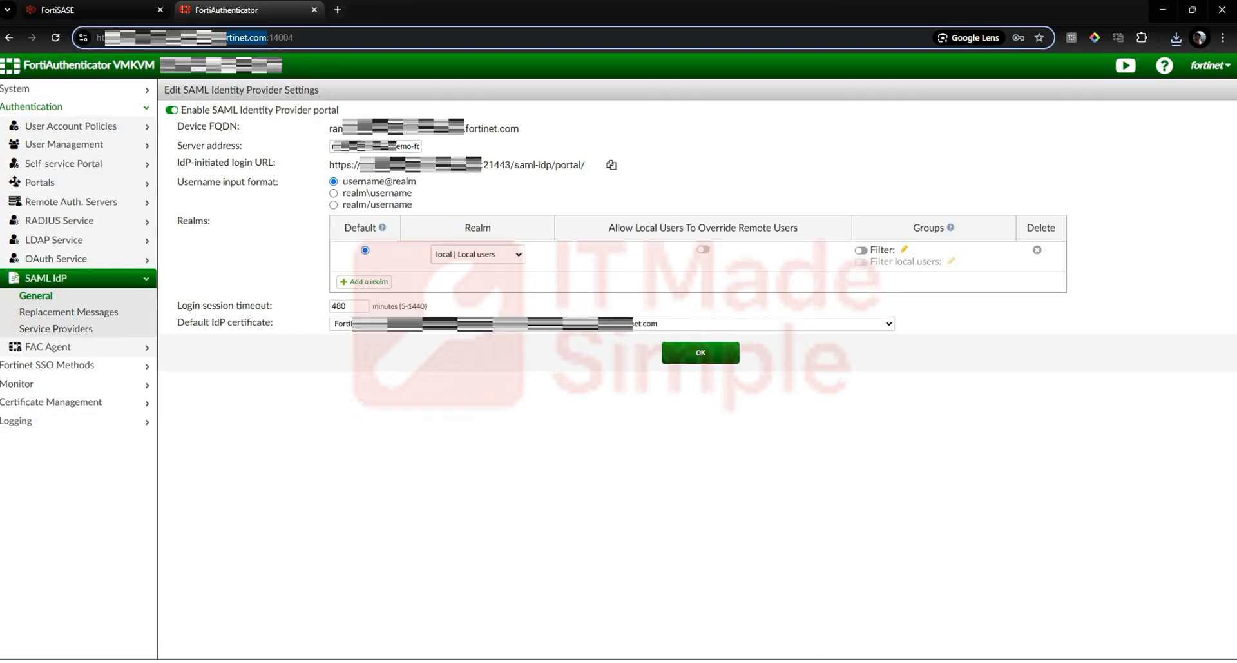
left_click_drag(268, 36, 161, 48)
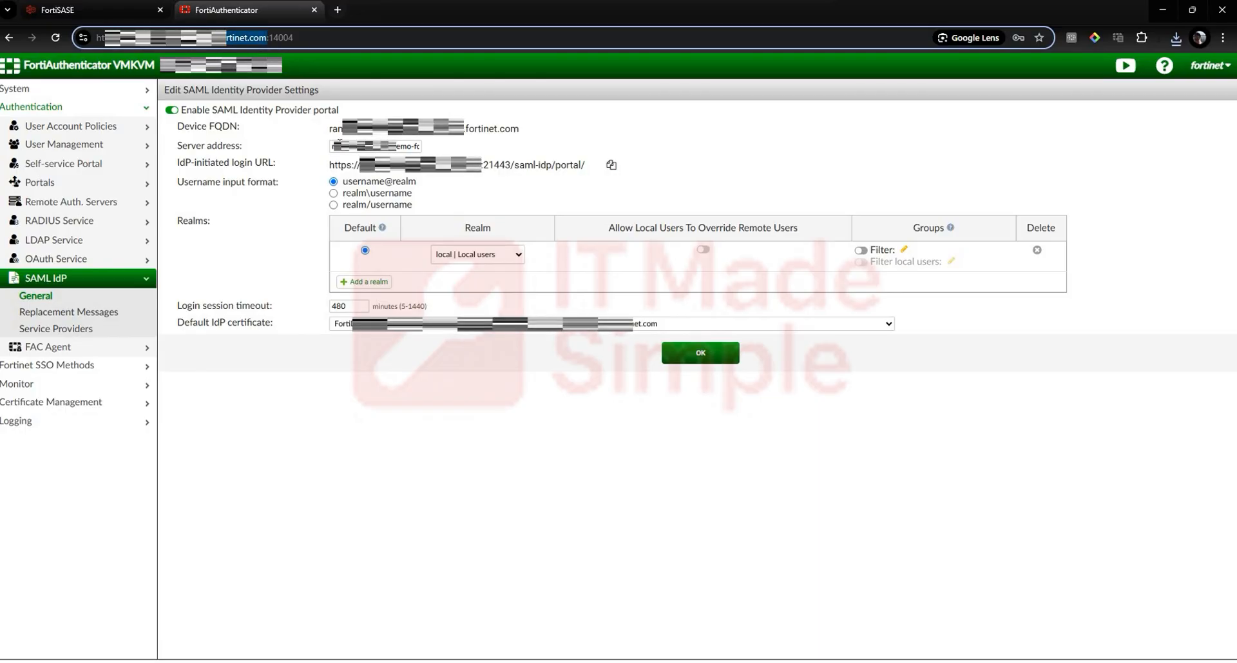
triple_click(340, 144)
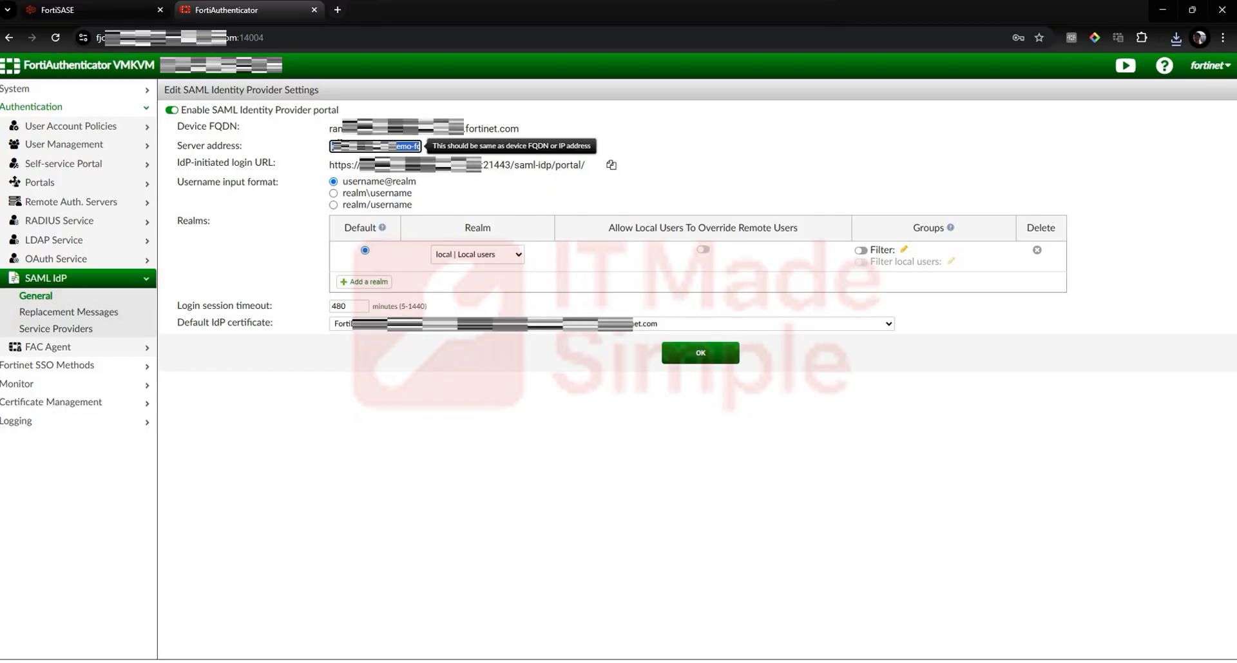
key("ctrl+v")
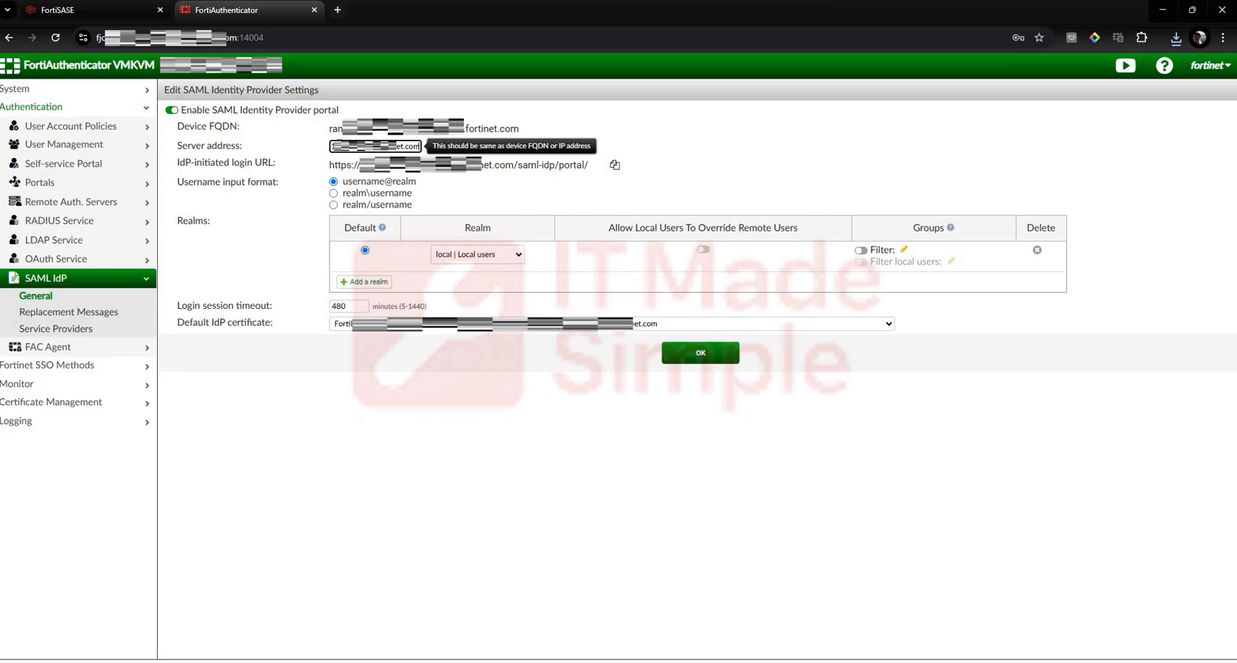
type(":")
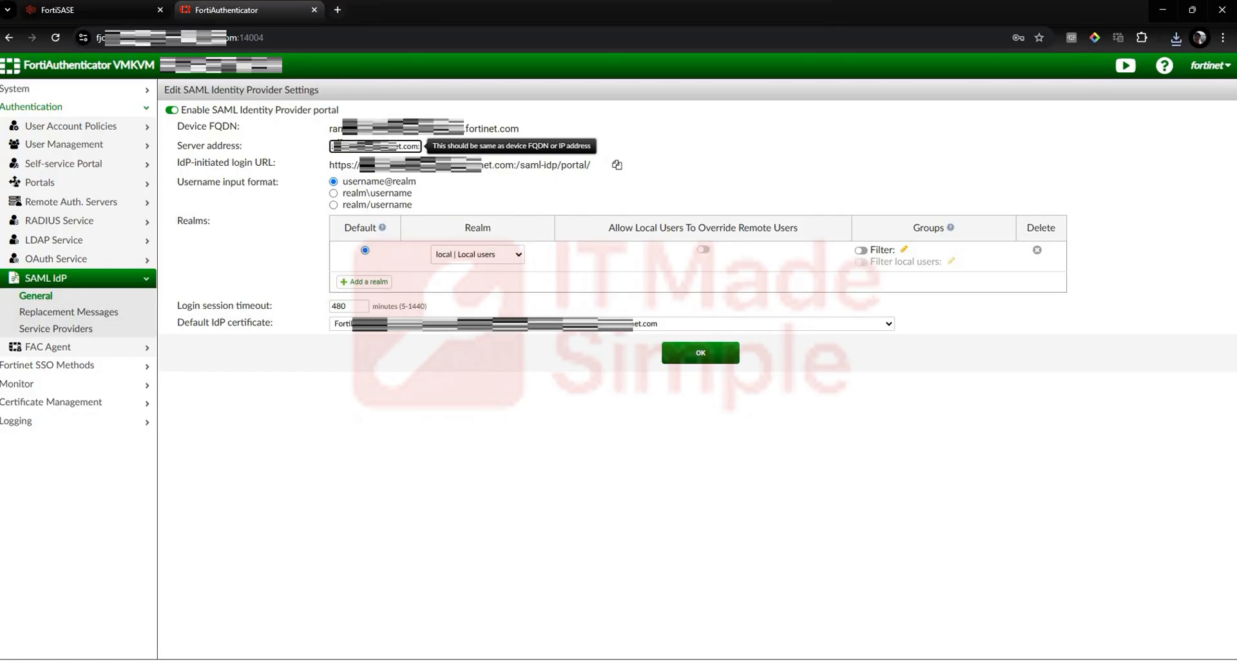
type("4")
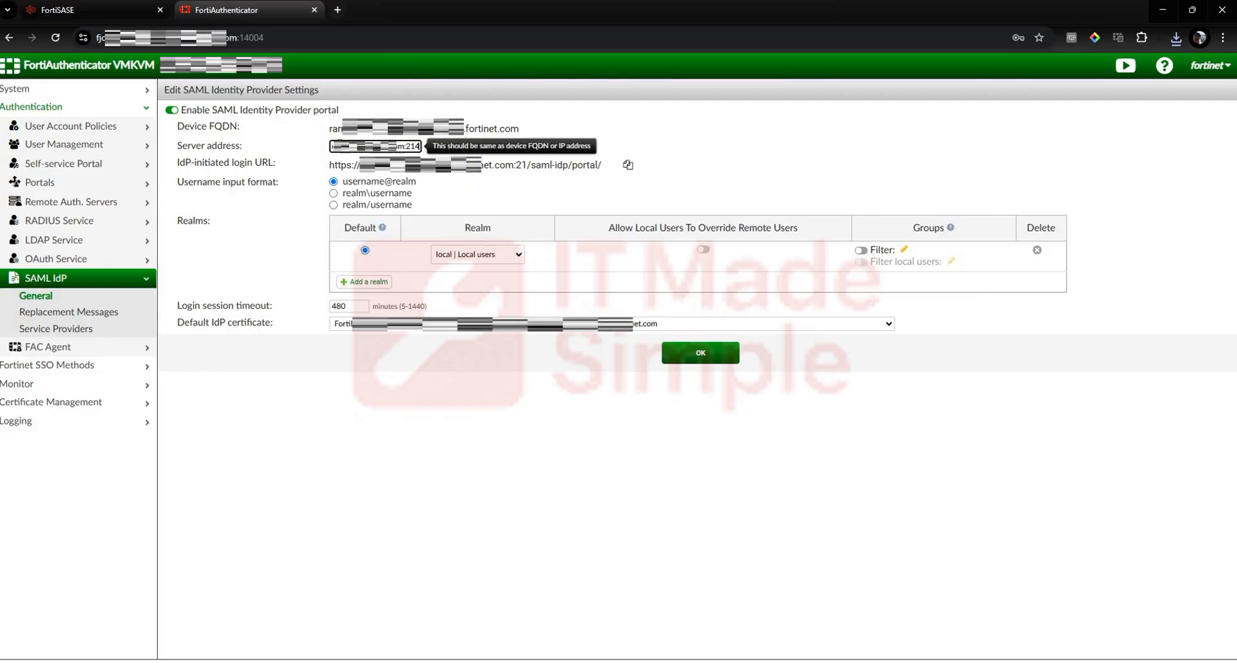
type("1443")
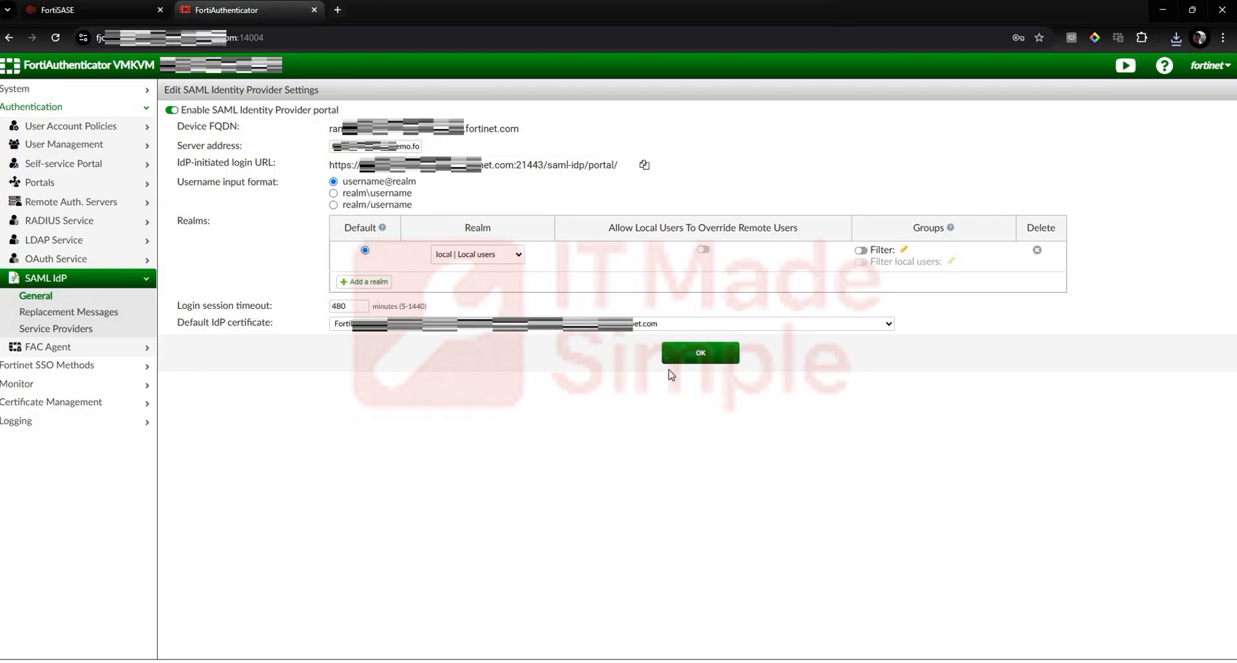
left_click(414, 308)
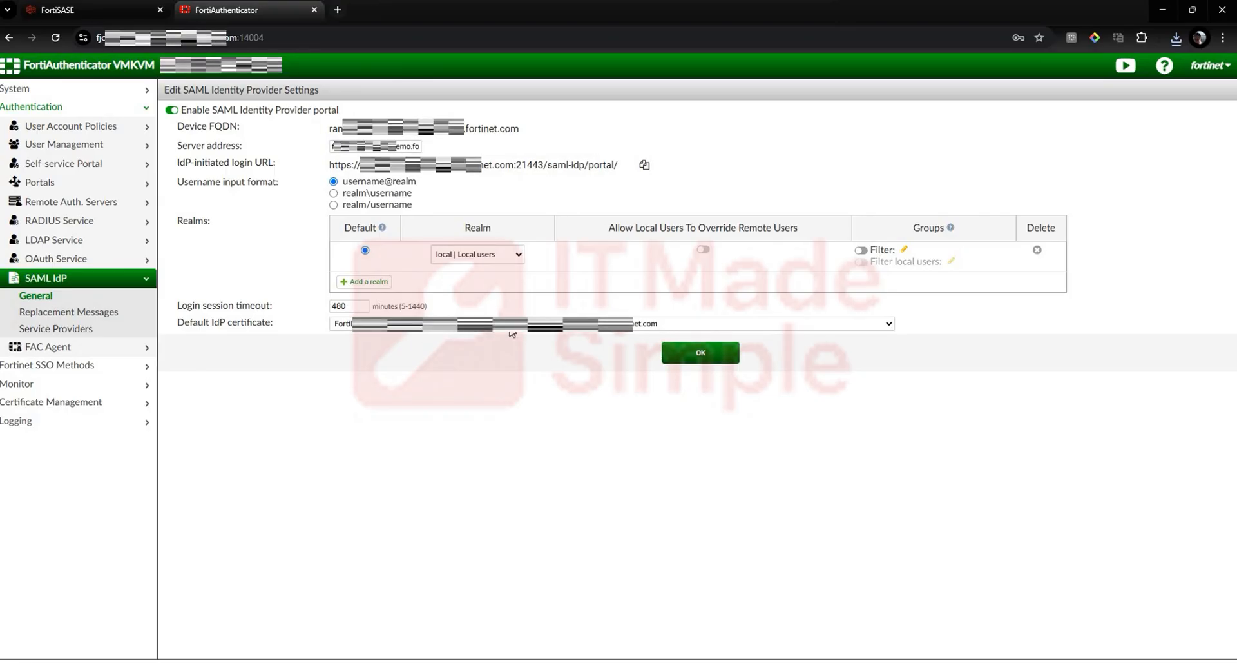
left_click(698, 354)
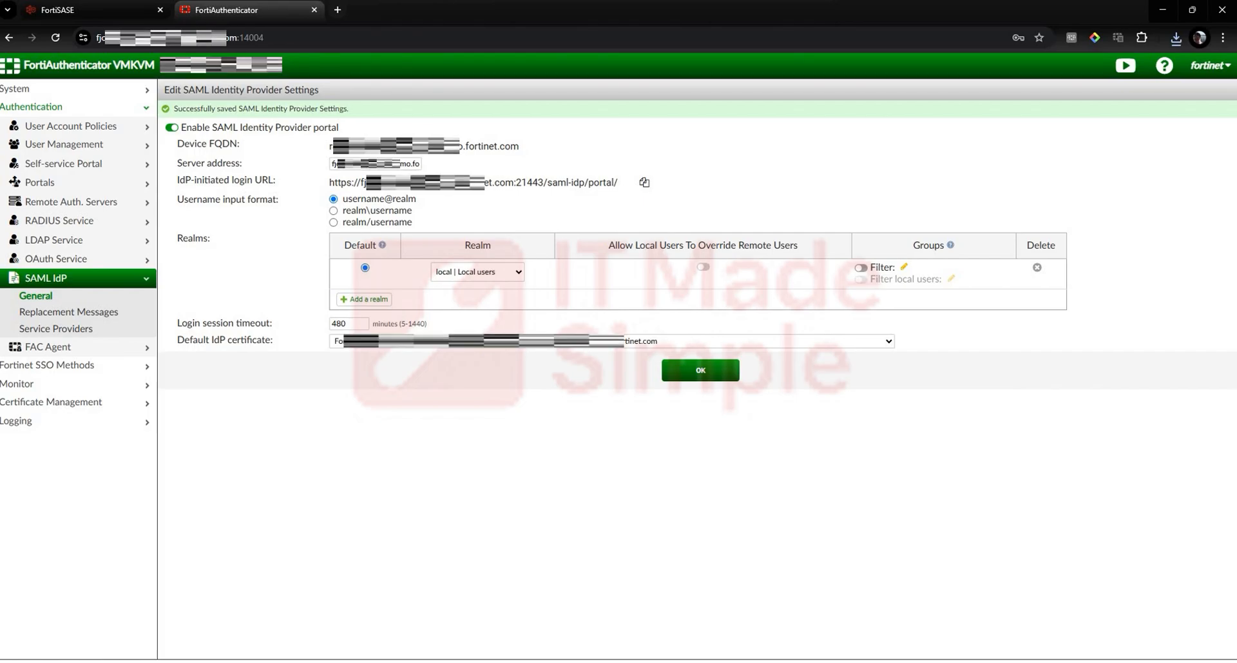
Step: Open the "sase" SAML service provider for editing and examine its IdP entity ID, single sign-on and single logout URLs
left_click(91, 334)
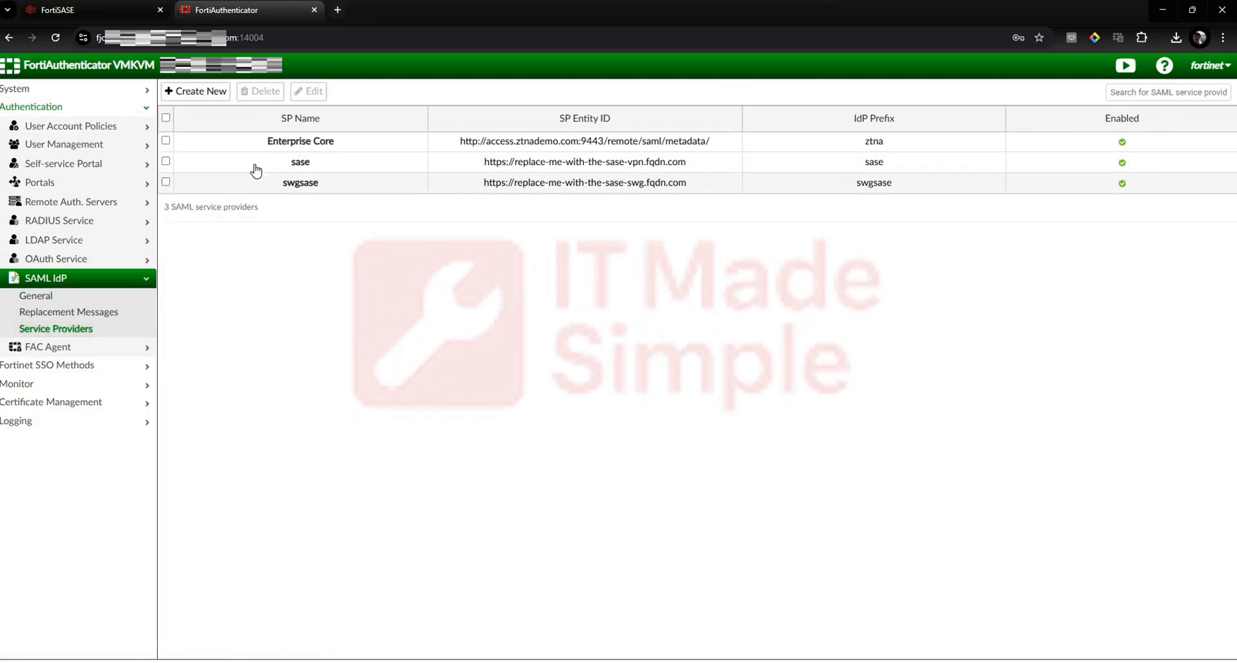
double_click(295, 163)
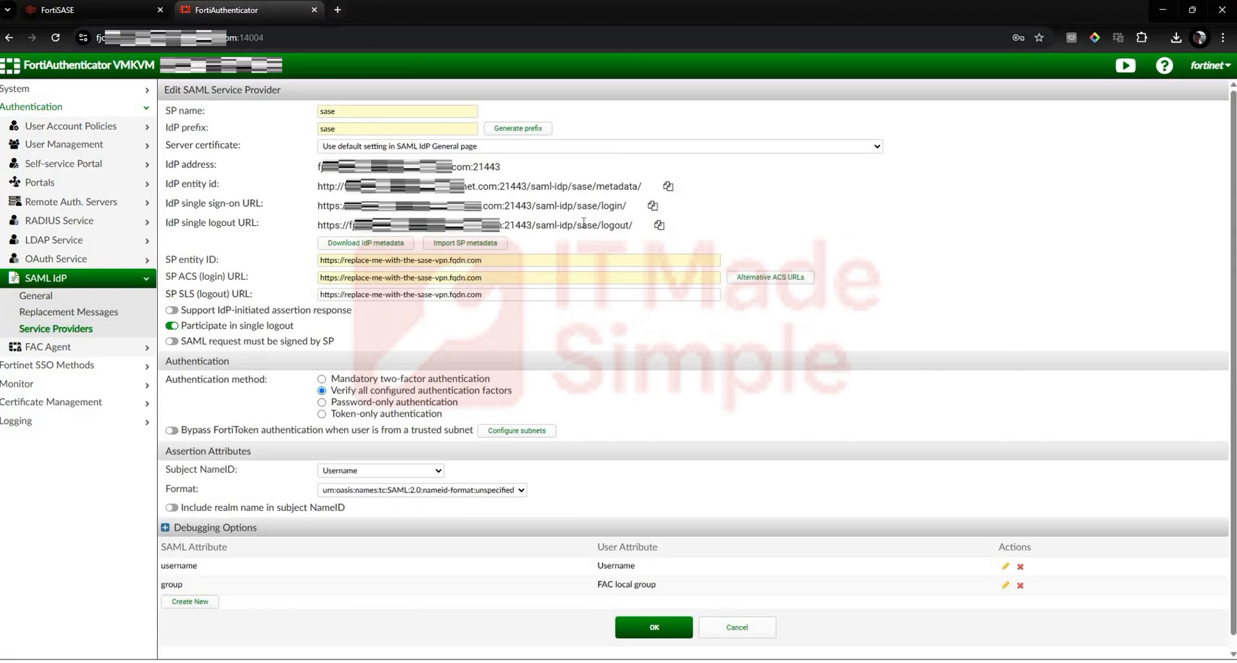
left_click_drag(318, 186, 657, 237)
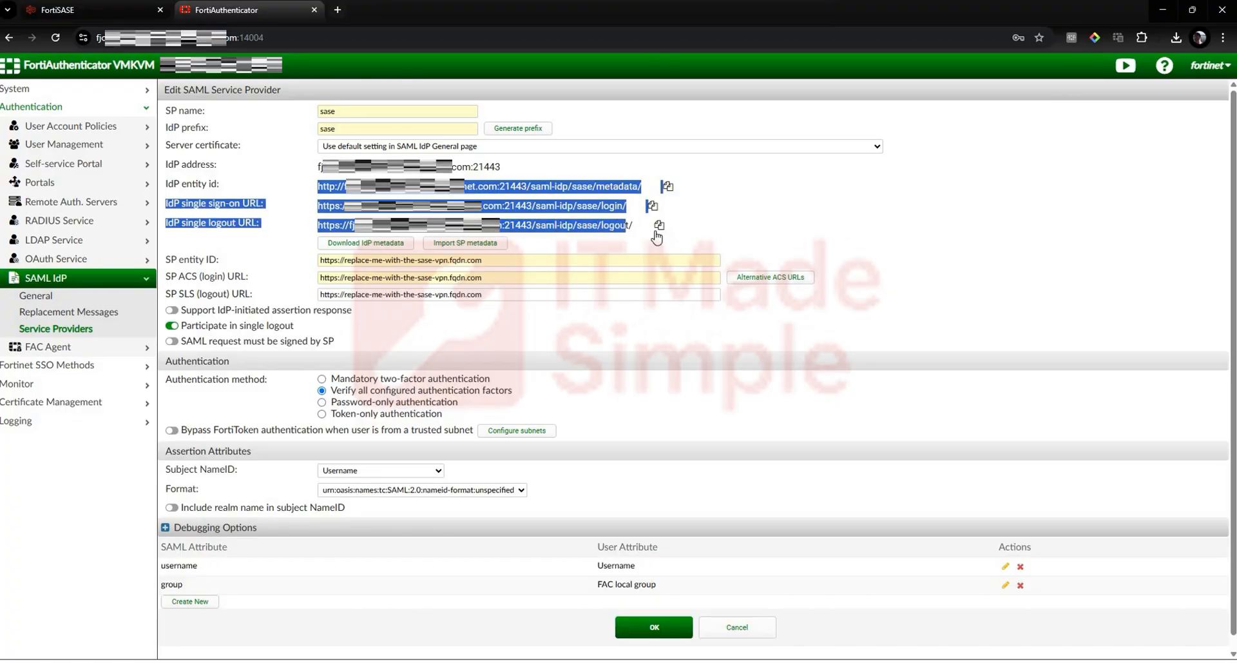
left_click(789, 227)
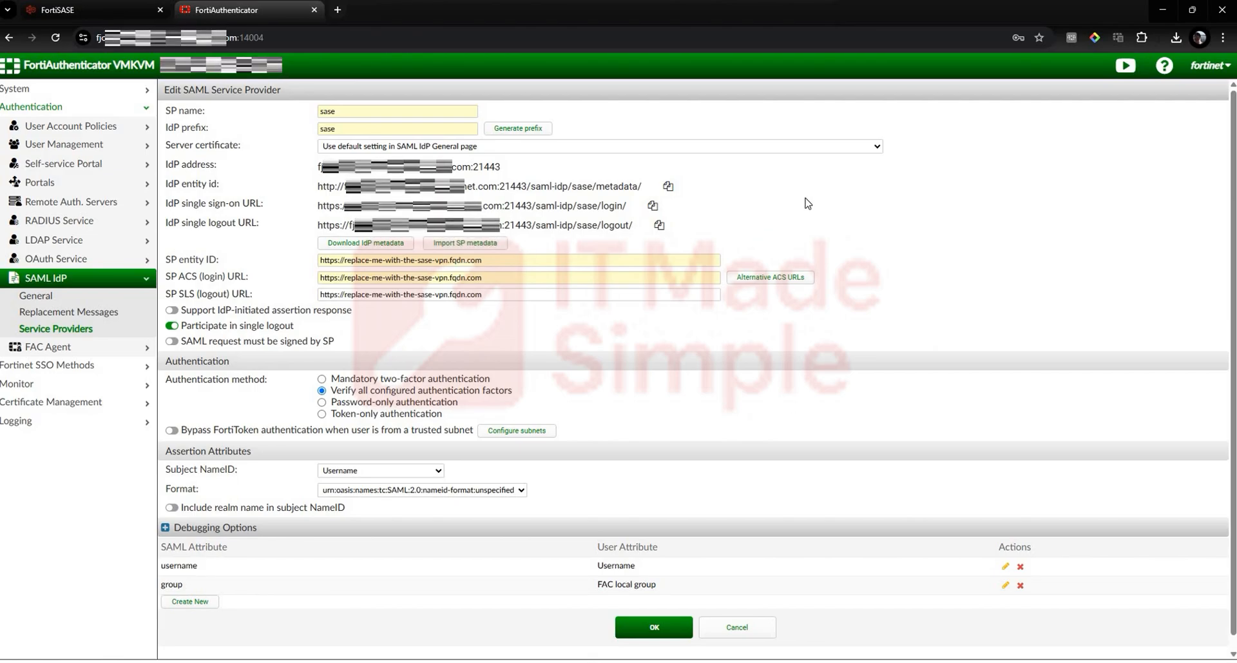
Step: Switch to FortiSASE and import the downloaded "FortiDemo (1)" security certificate as a remote certificate
left_click(64, 12)
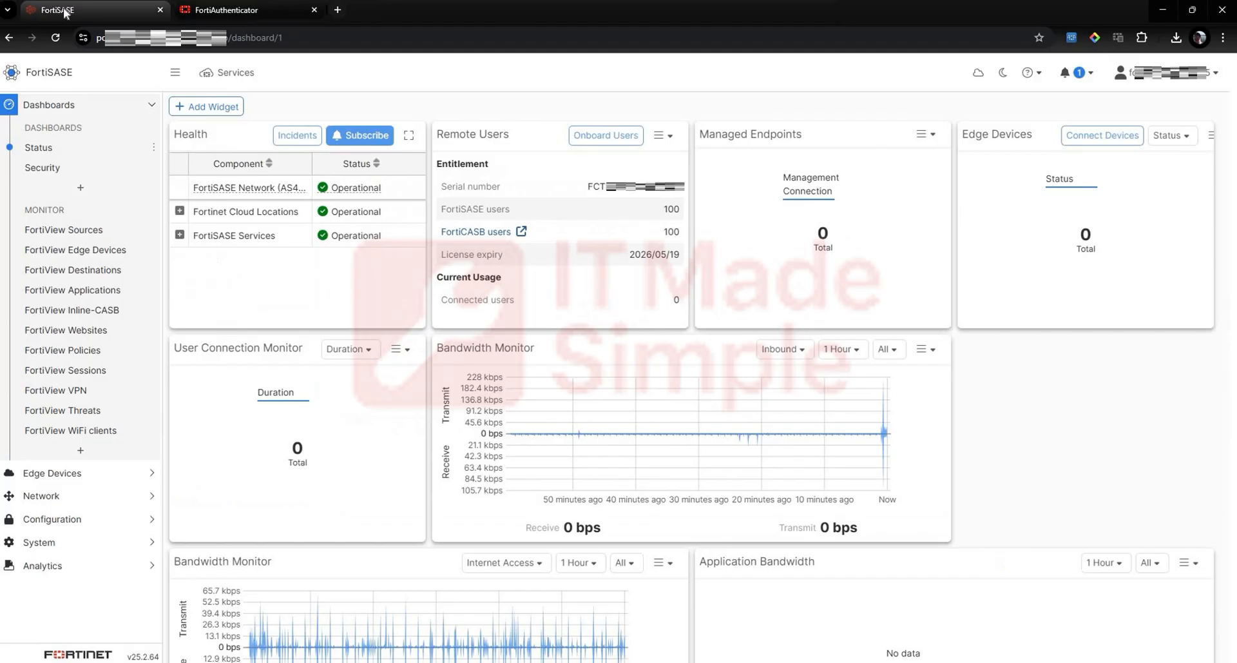
left_click(57, 541)
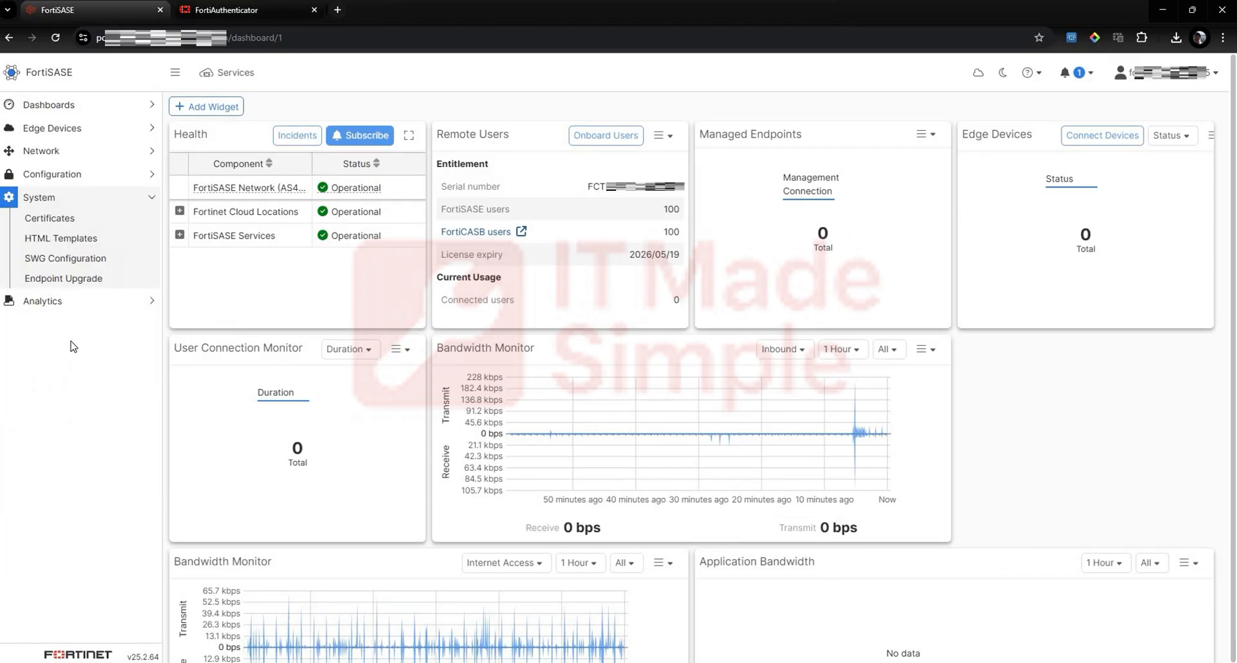
left_click(71, 219)
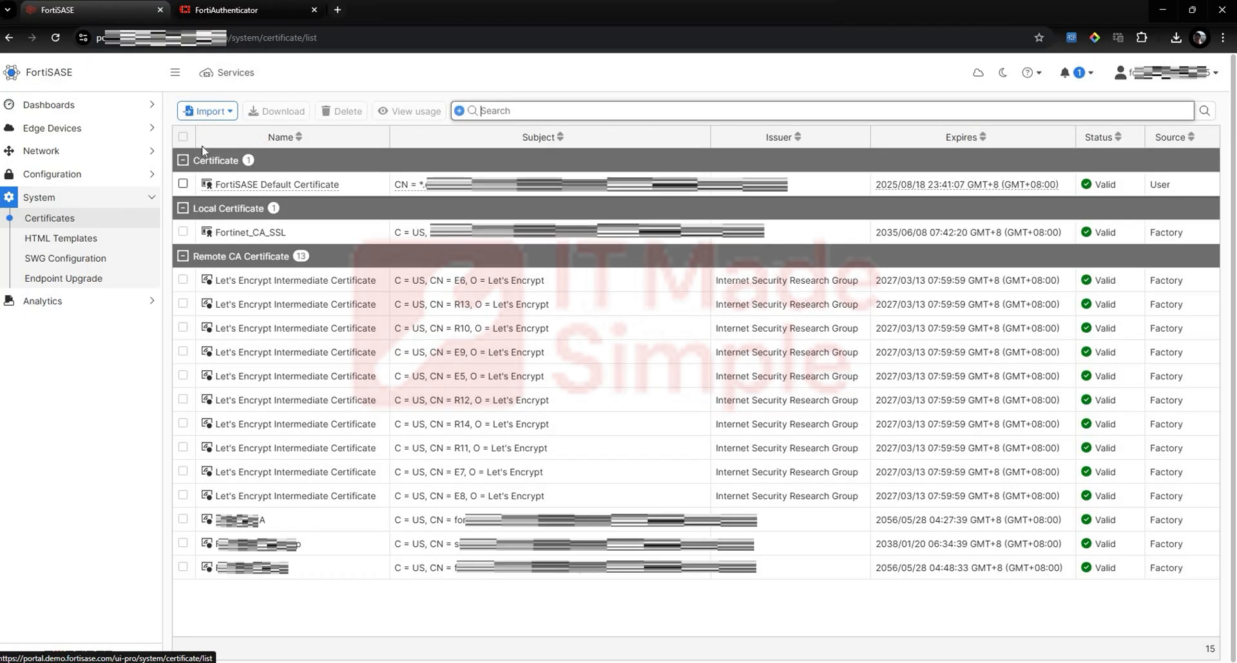
left_click(207, 111)
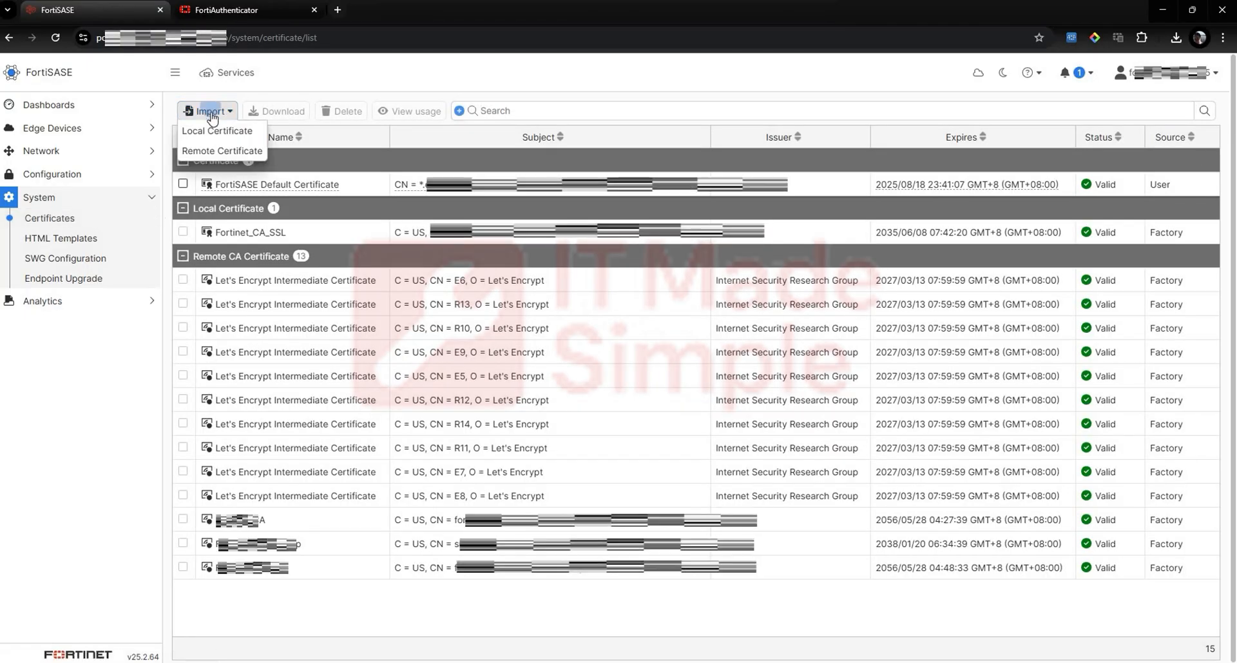
left_click(213, 150)
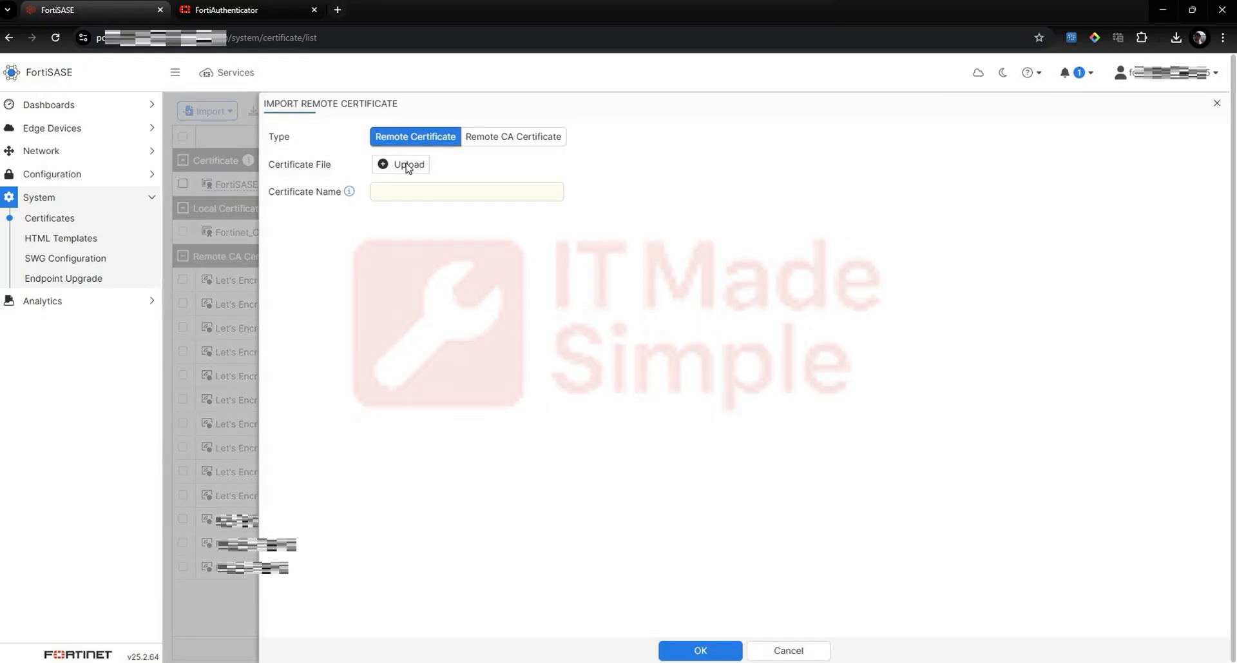
left_click(408, 165)
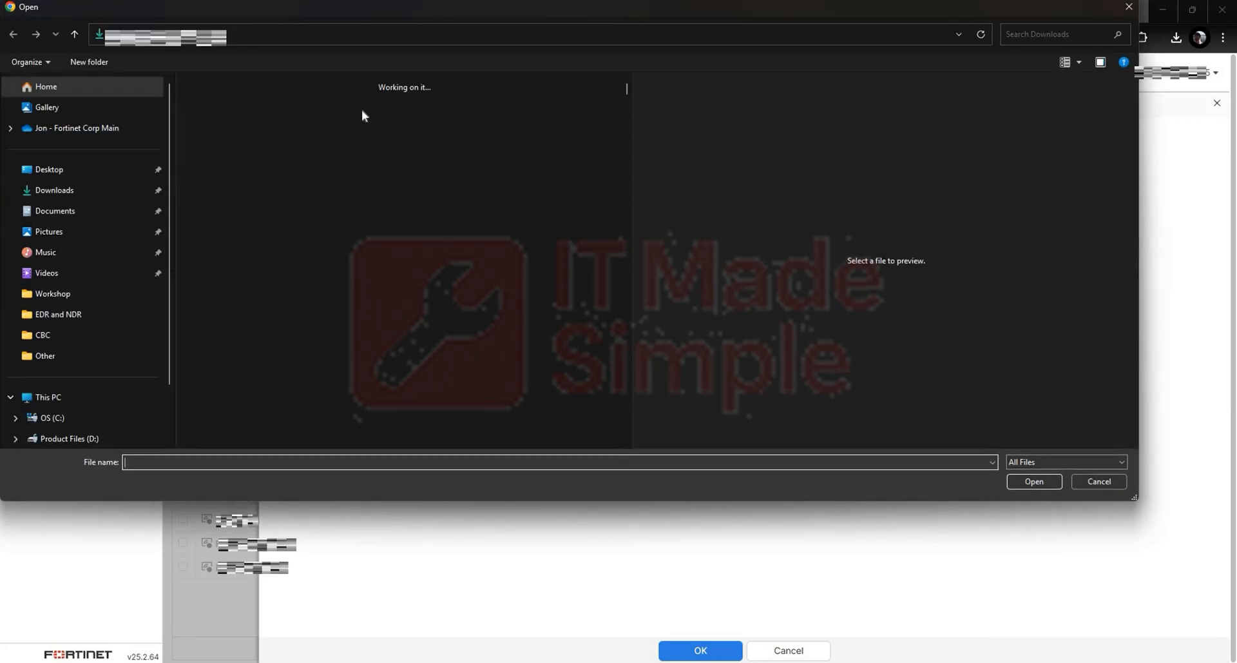
left_click(356, 111)
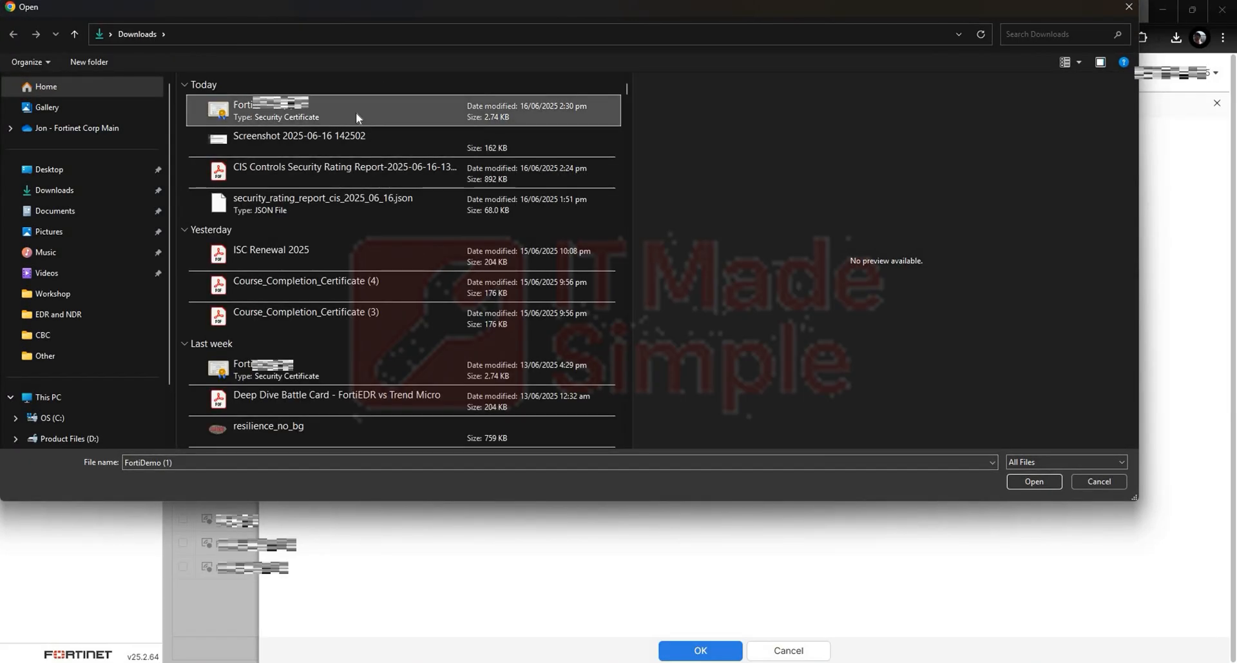
double_click(356, 113)
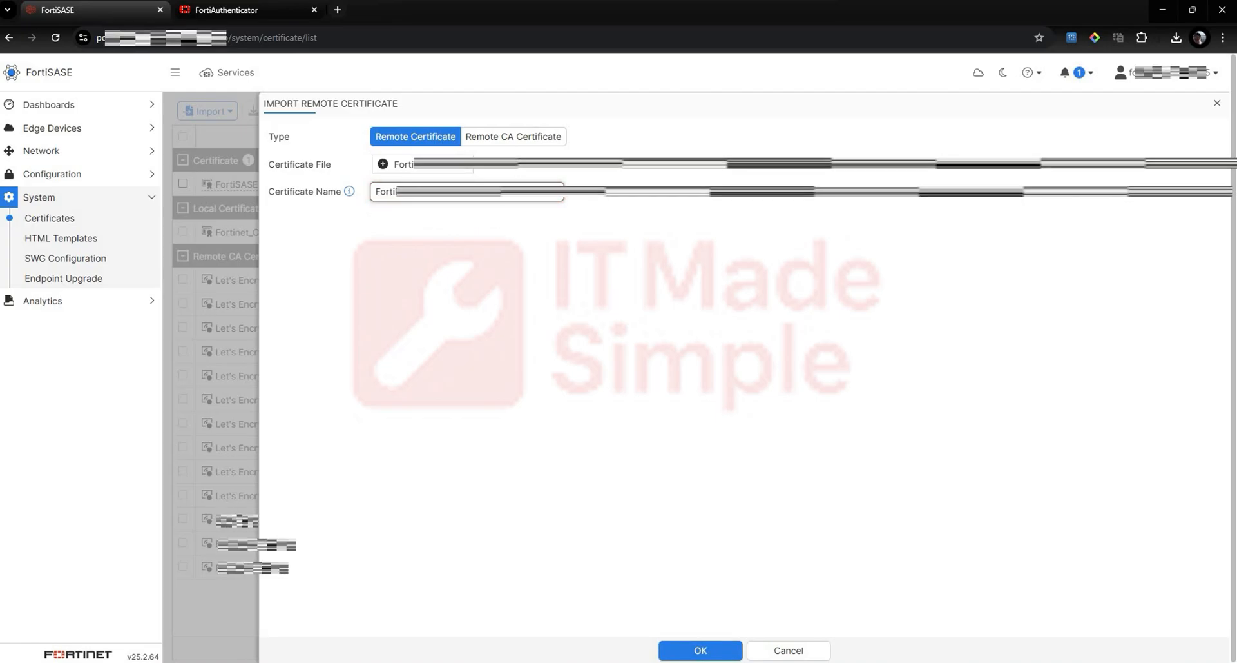
left_click(674, 654)
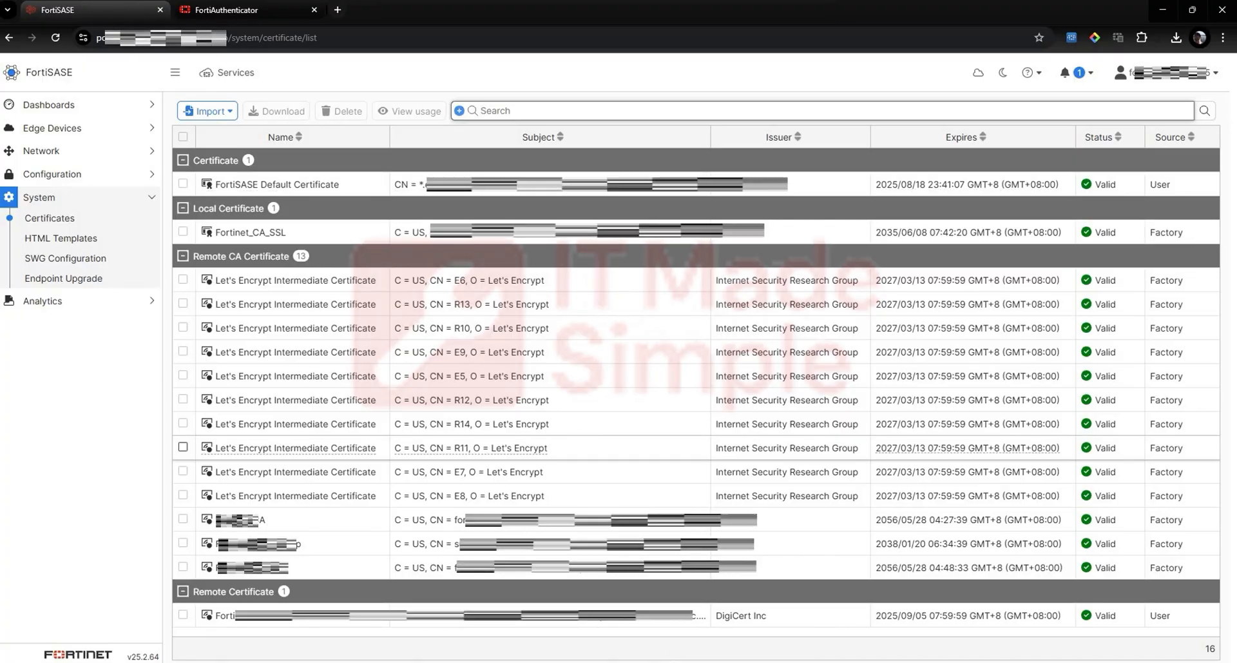
Step: Open the VPN User SSO configuration and advance to the Configure Service Provider stage
left_click(111, 175)
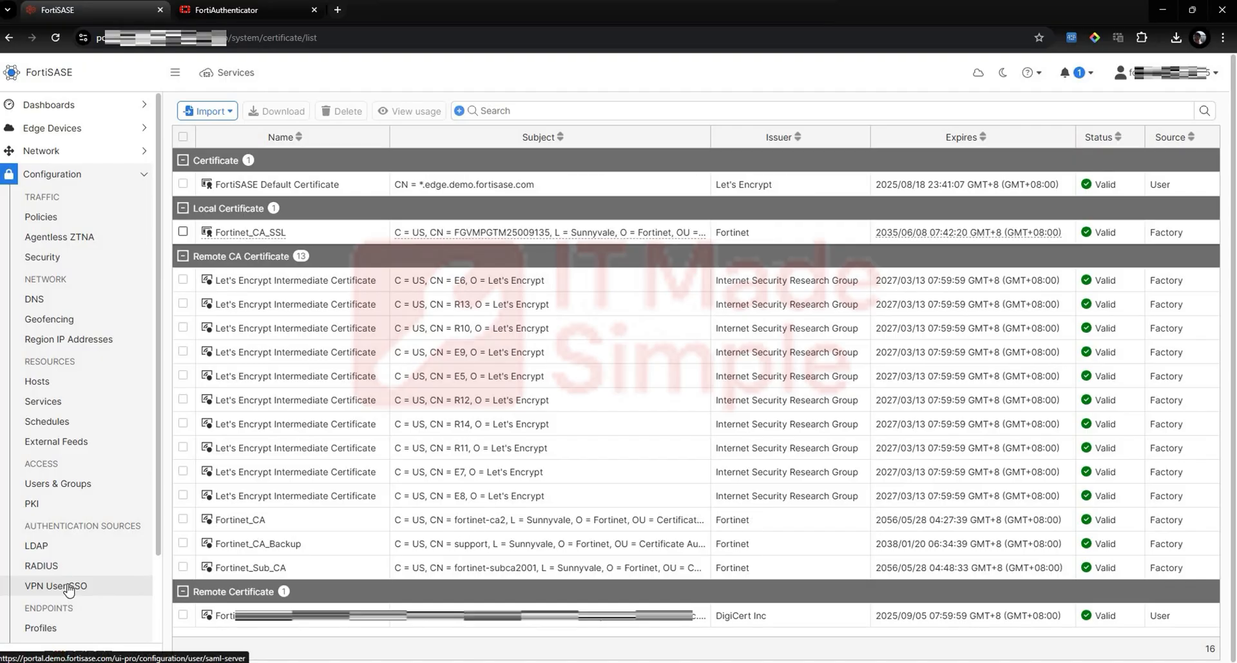
left_click(68, 587)
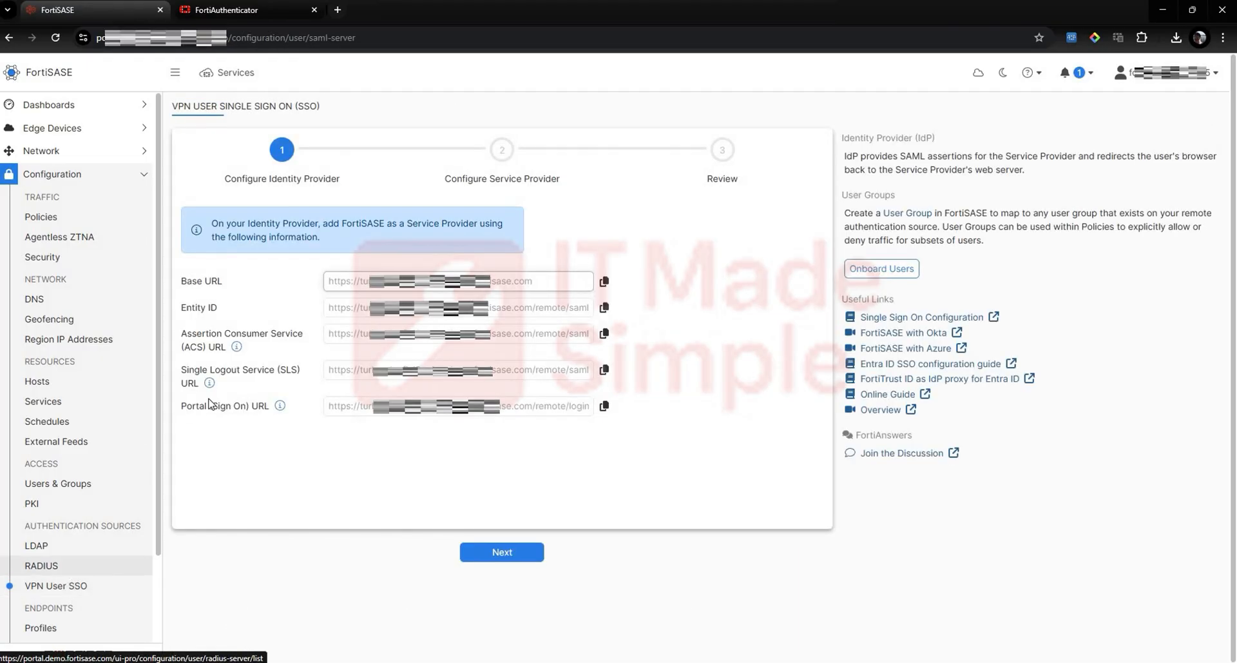
left_click(500, 554)
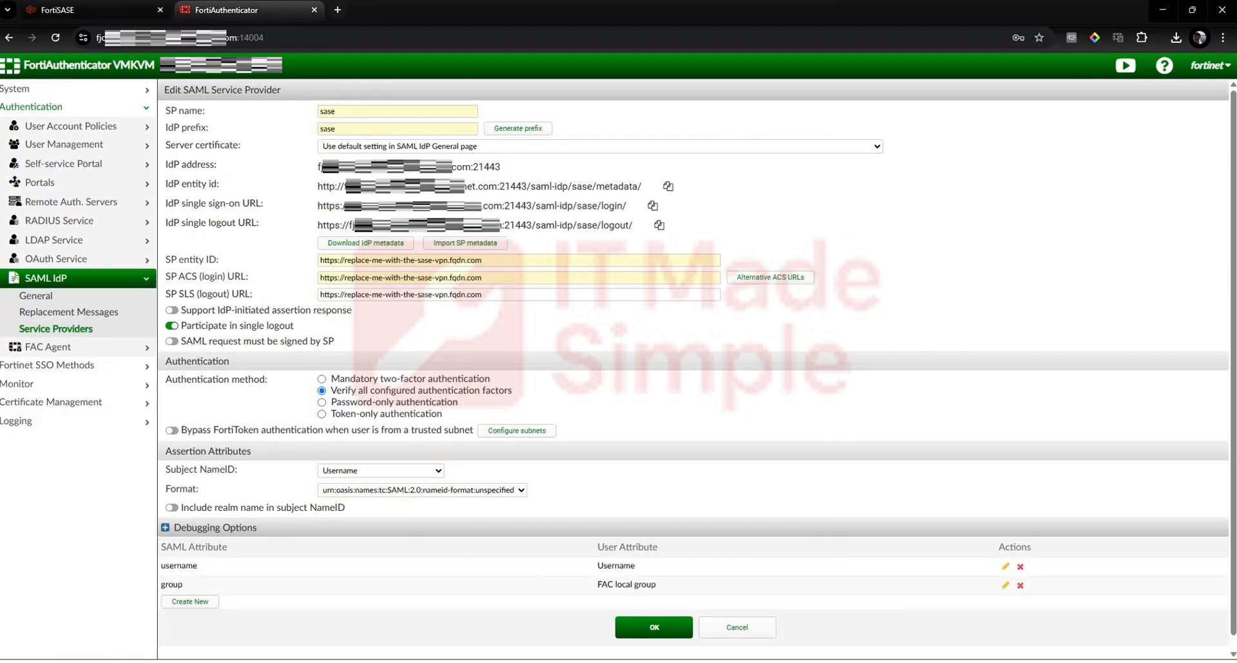
Step: Copy the IdP entity ID of FortiAuthenticator's "sase" service provider into the IdP Entity ID field in FortiSASE
left_click(239, 10)
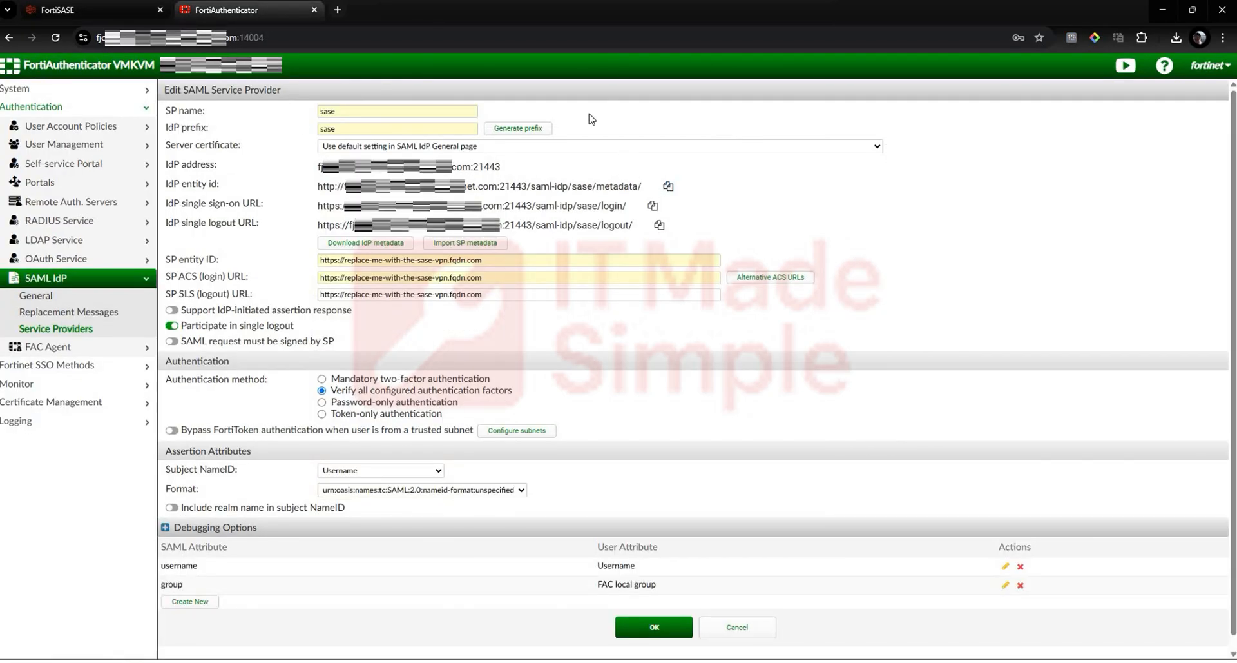
left_click(669, 187)
left_click(74, 13)
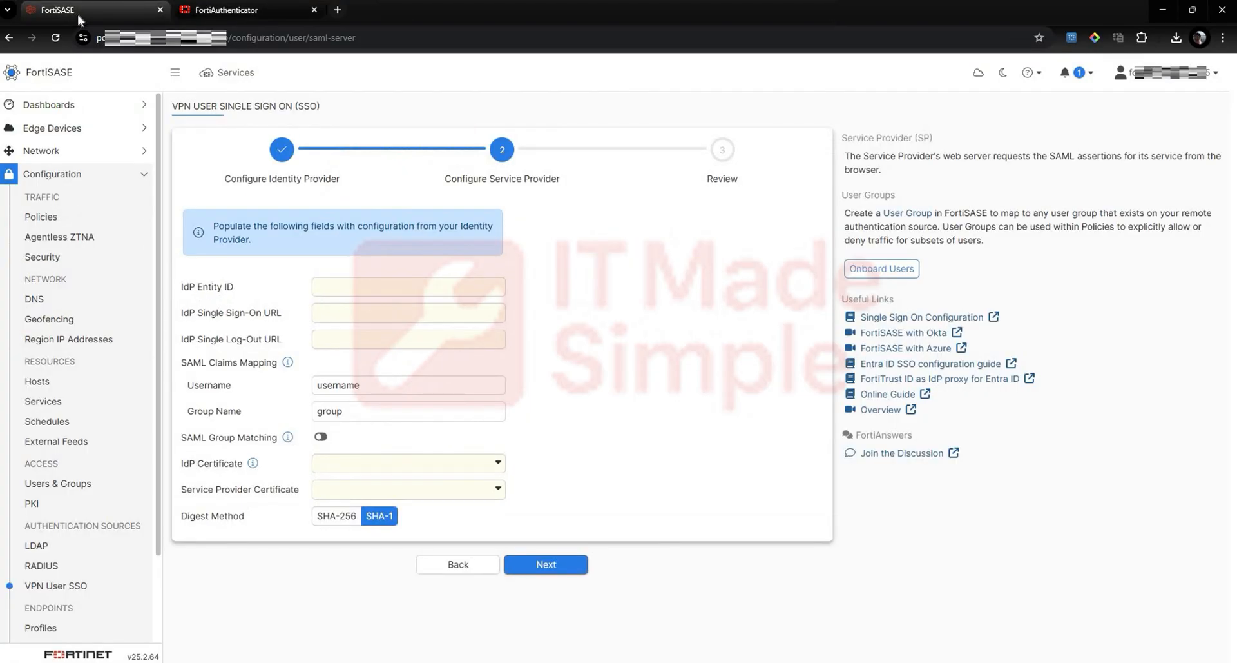
left_click(342, 287)
key("ctrl+v")
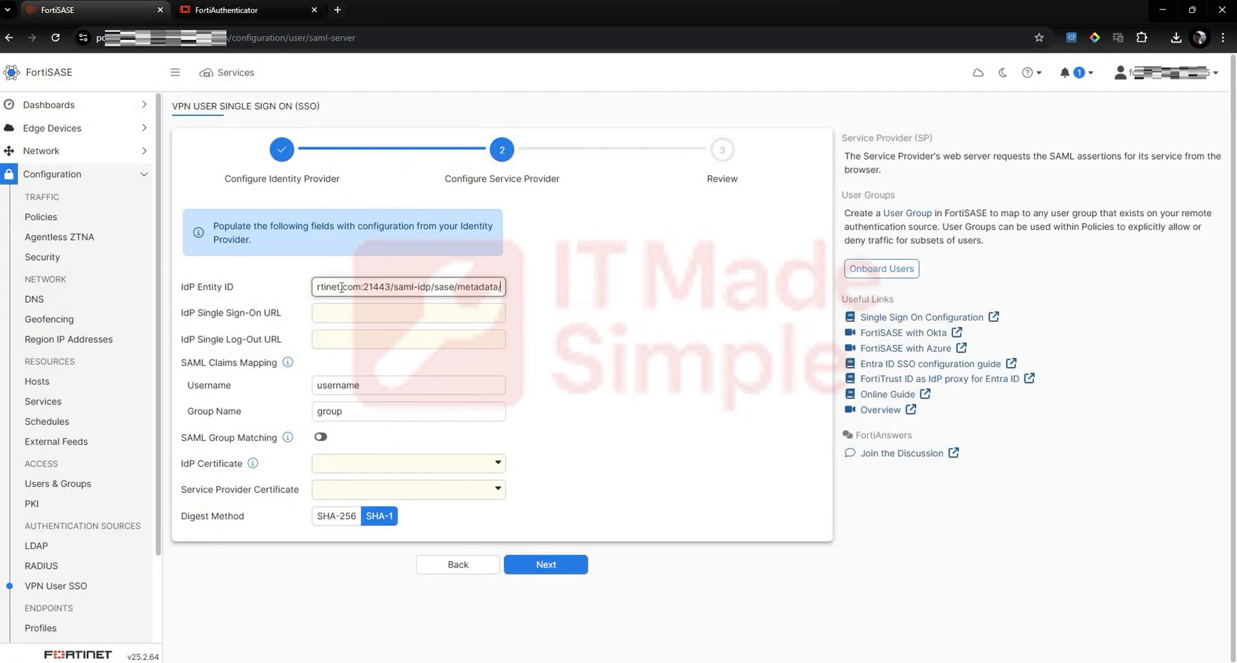
Step: Copy FortiAuthenticator's IdP single sign-on URL for "sase" into the IdP Single Sign-On URL field in FortiSASE
left_click(260, 9)
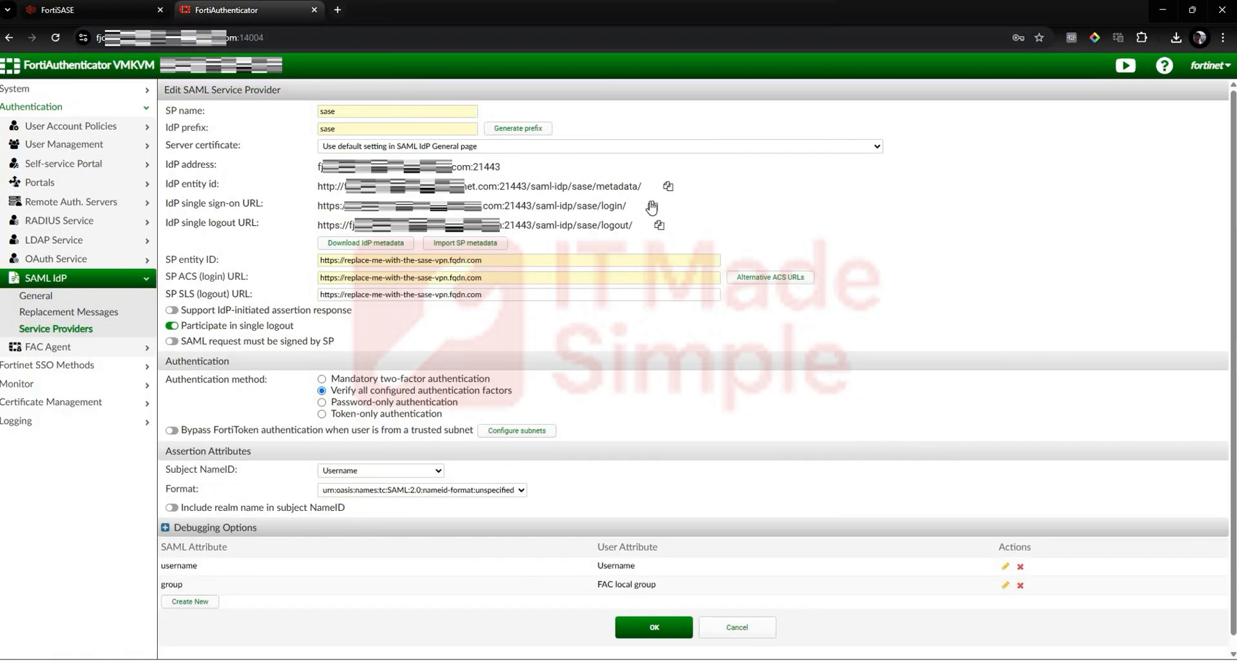
left_click(124, 8)
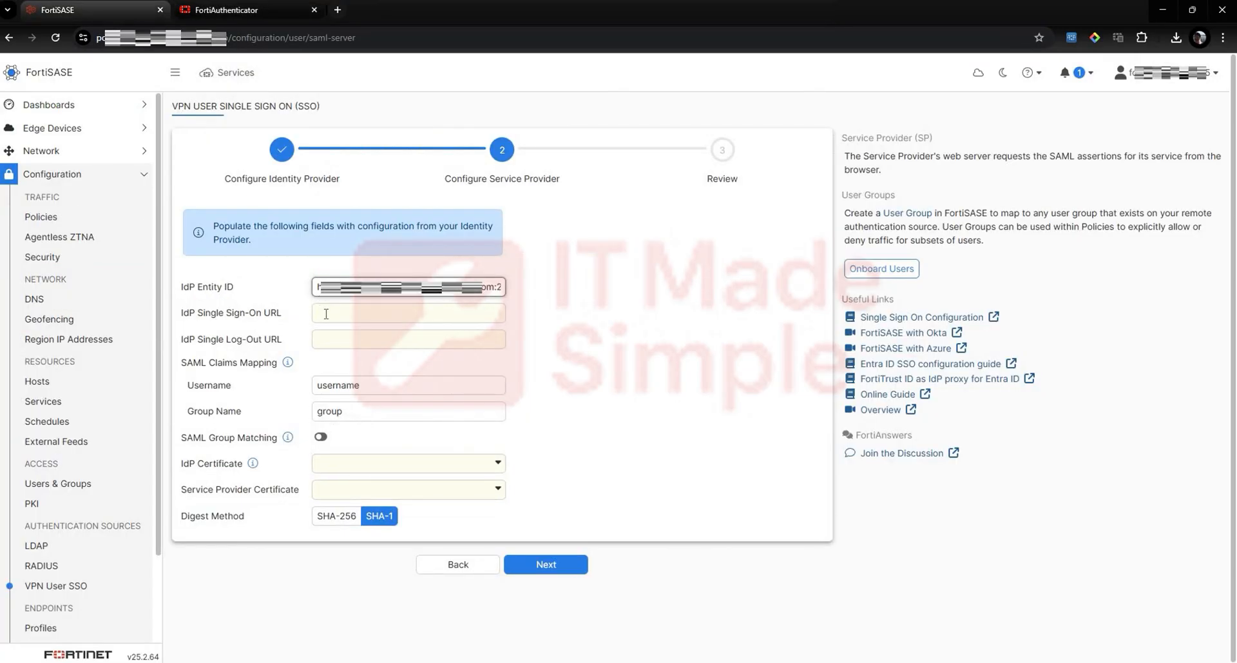
left_click(330, 312)
key("ctrl+v")
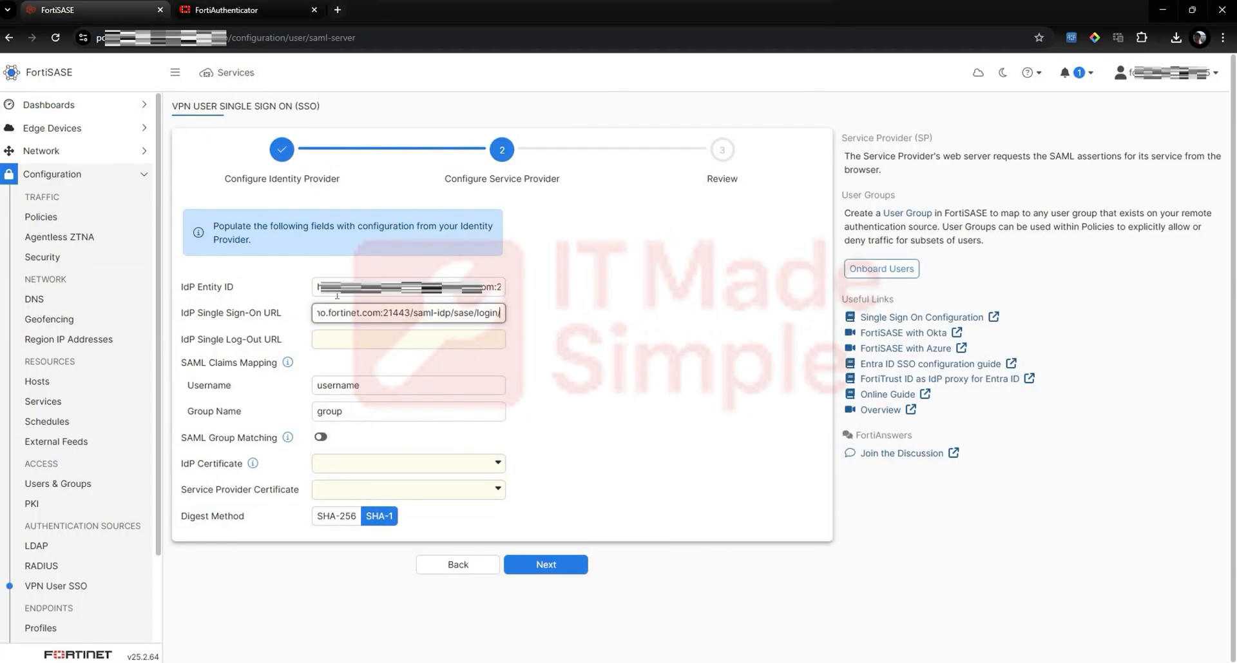
Step: Copy FortiAuthenticator's IdP single logout URL for "sase" into the IdP Single Log-Out URL field in FortiSASE
left_click(257, 13)
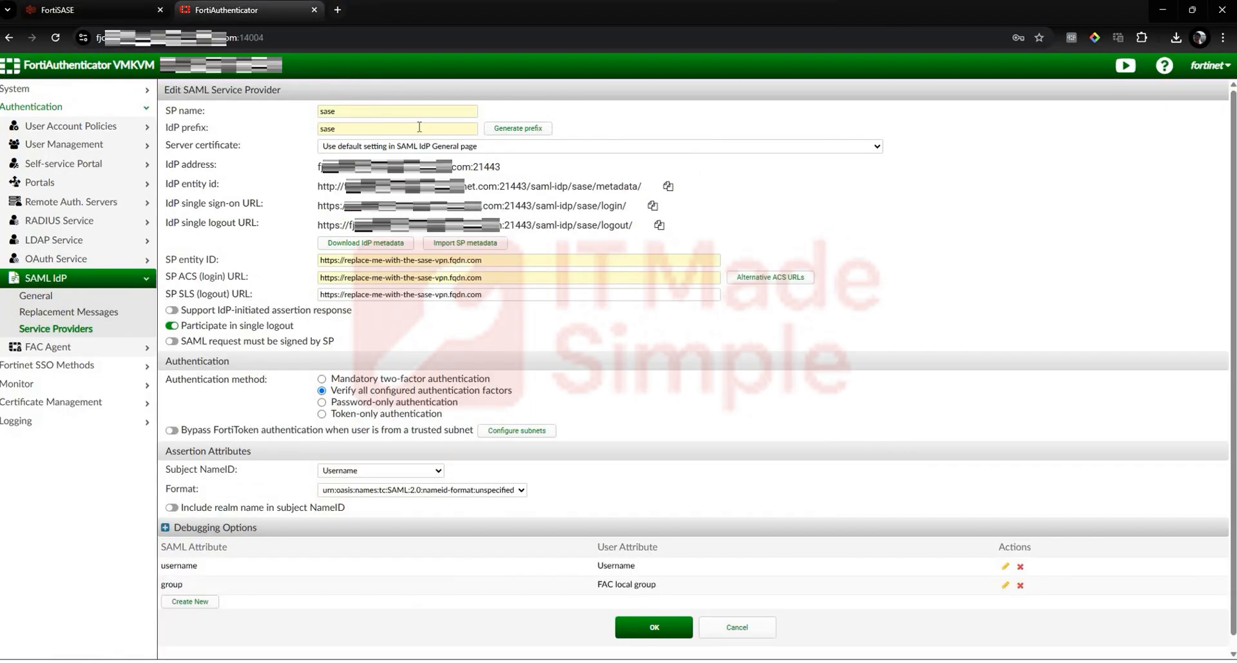
left_click(658, 227)
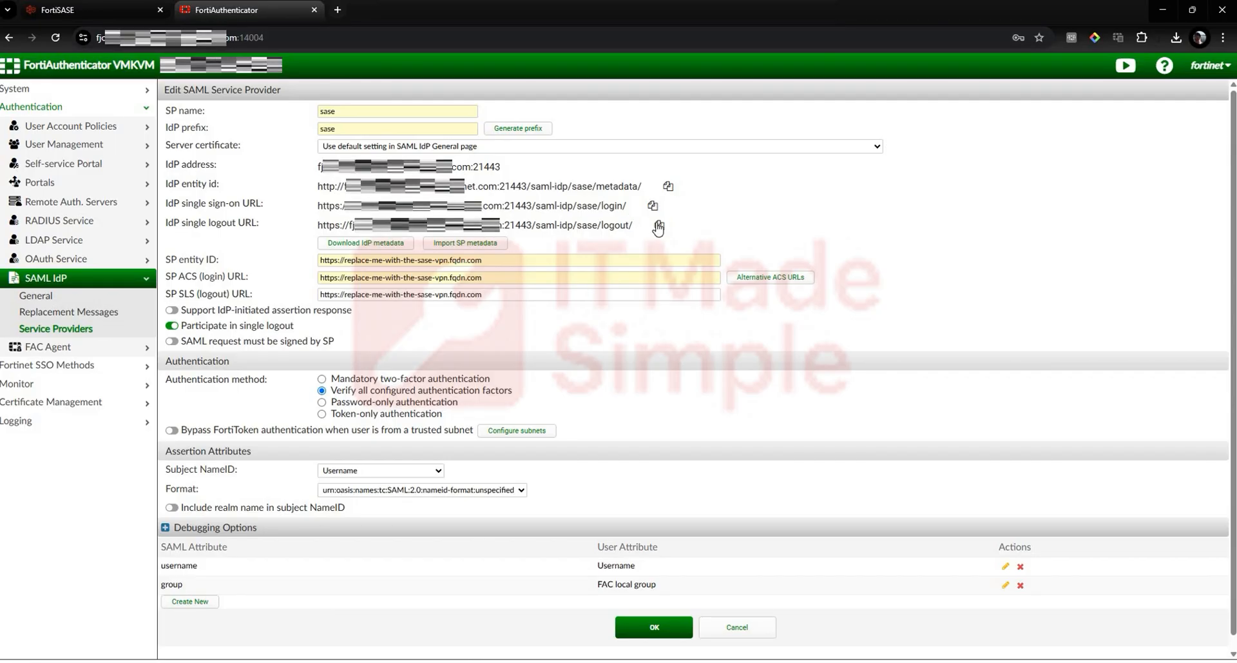
left_click(106, 13)
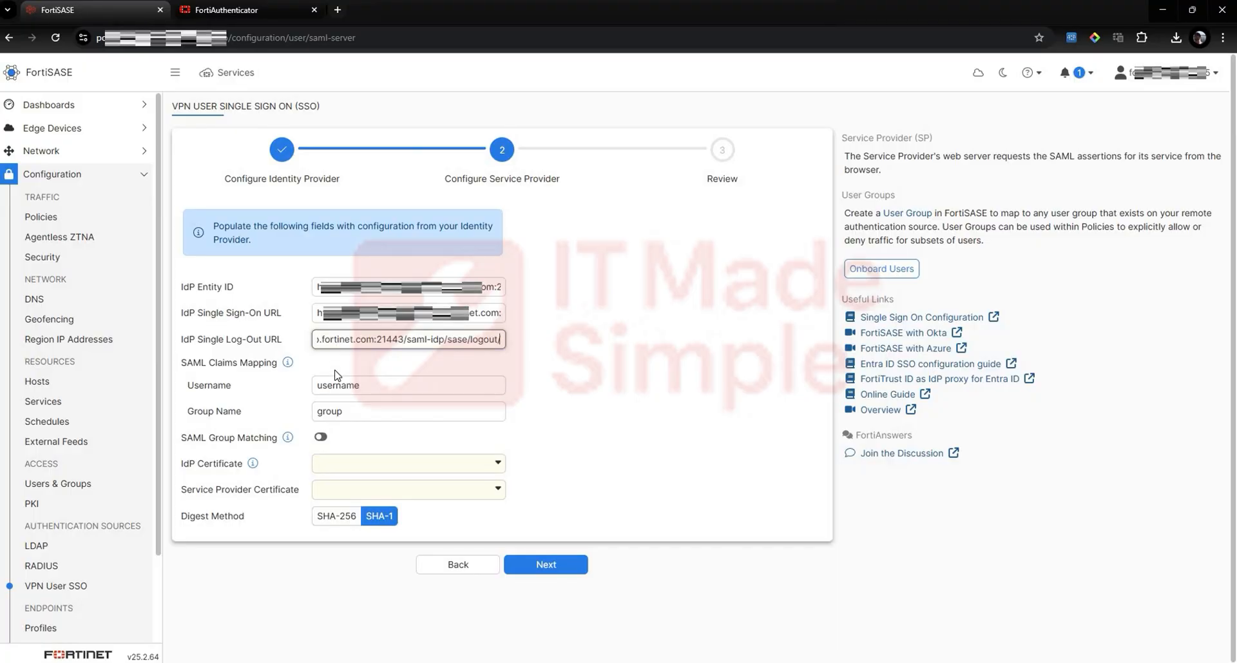
Step: Assign the imported remote certificate as IdP certificate and FortiSASE Default Certificate as service provider certificate, and advance to the Review stage
left_click(341, 463)
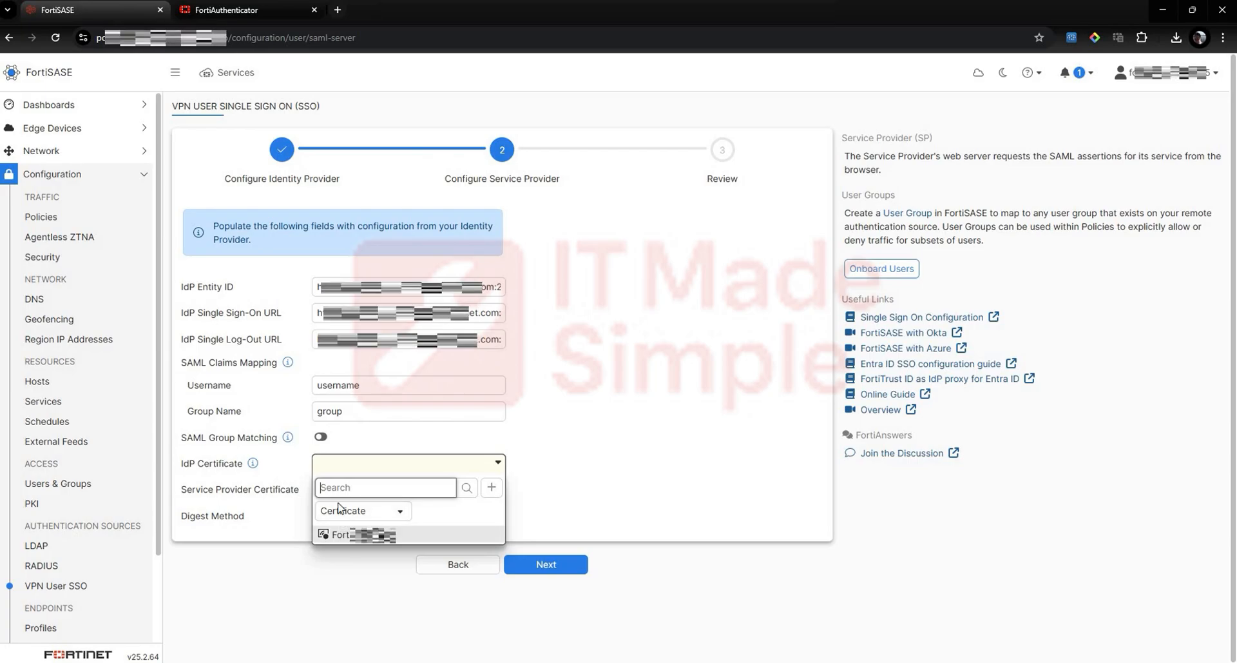
left_click(341, 536)
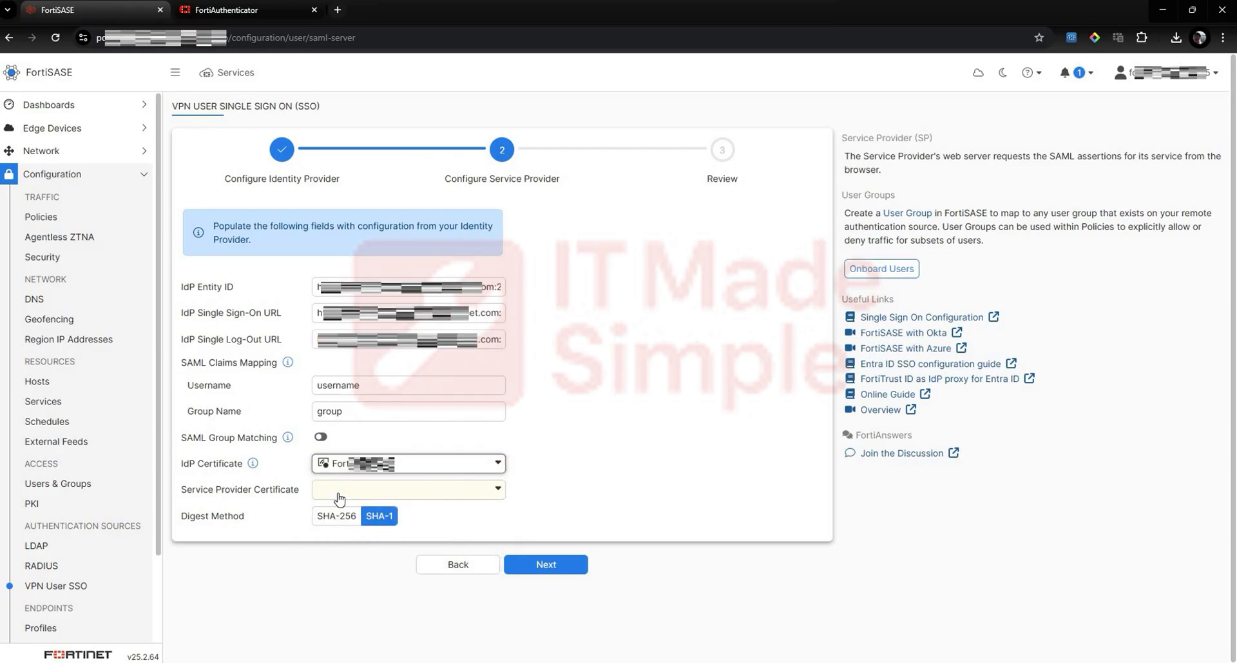
left_click(340, 499)
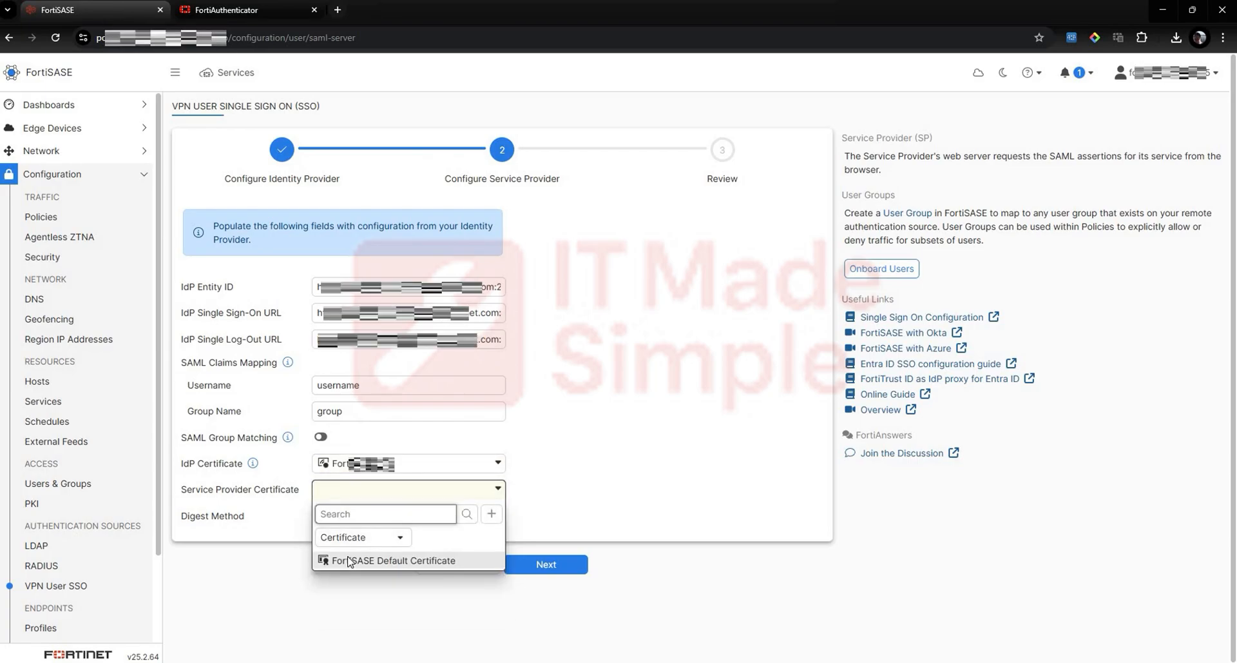
left_click(348, 561)
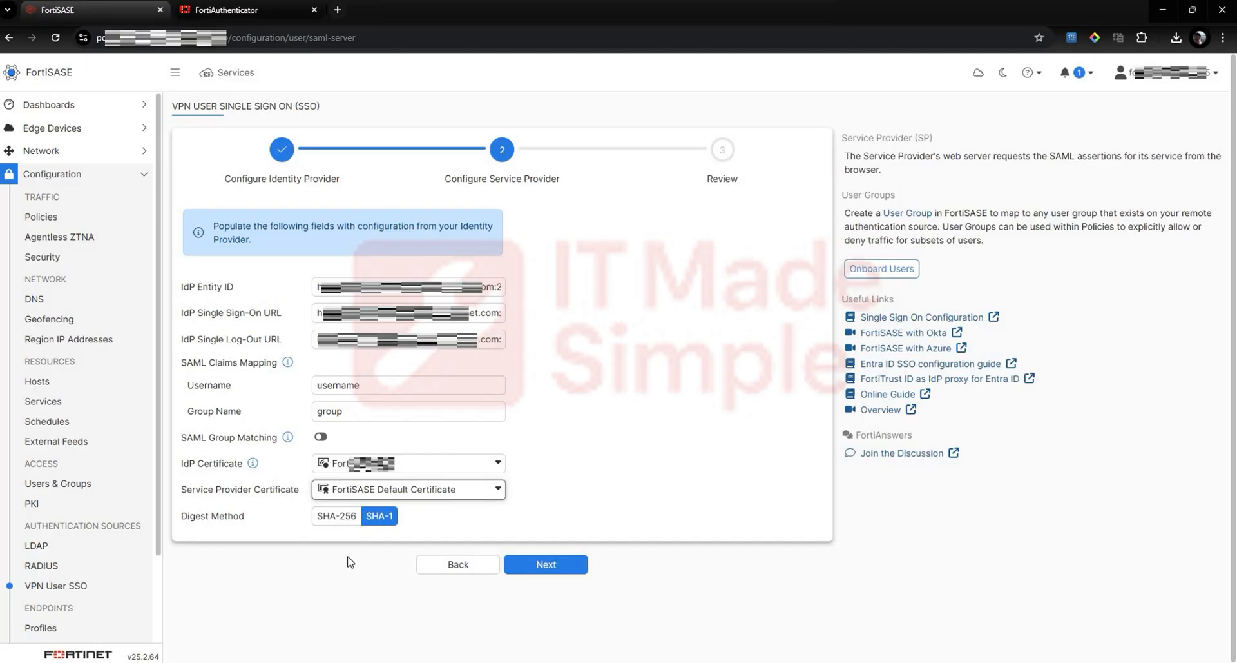
left_click(528, 571)
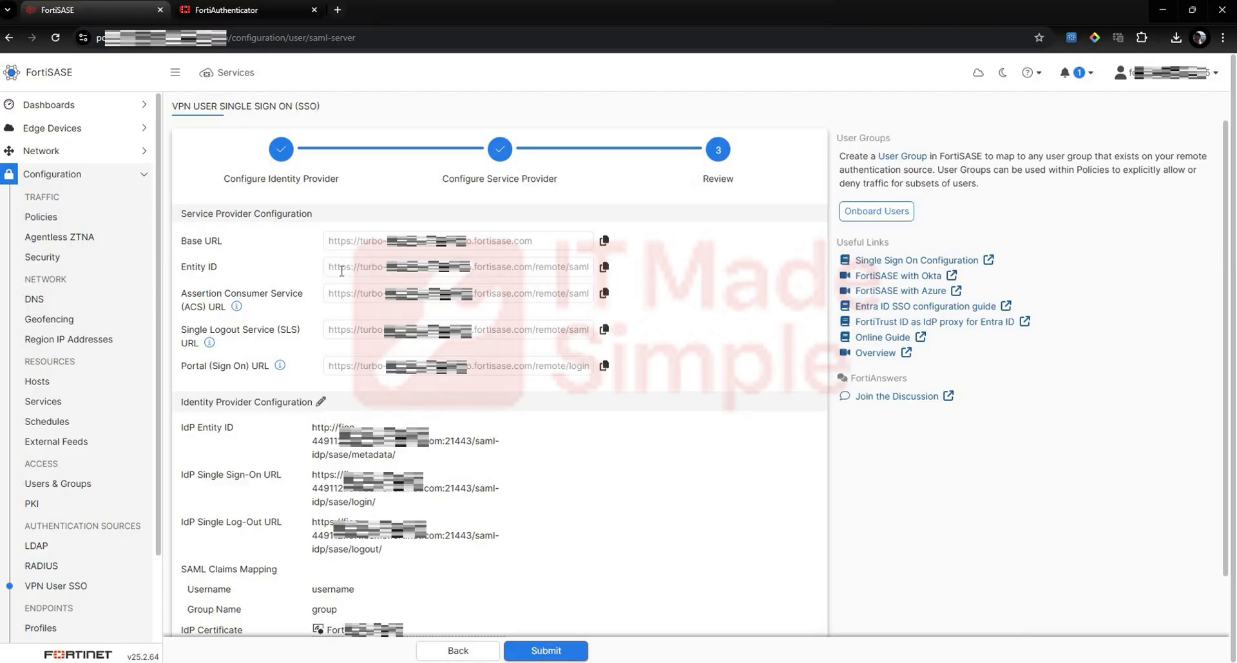
Step: Copy the Entity ID from FortiSASE's service provider configuration into the SP entity ID of FortiAuthenticator's "sase" service provider
left_click(604, 268)
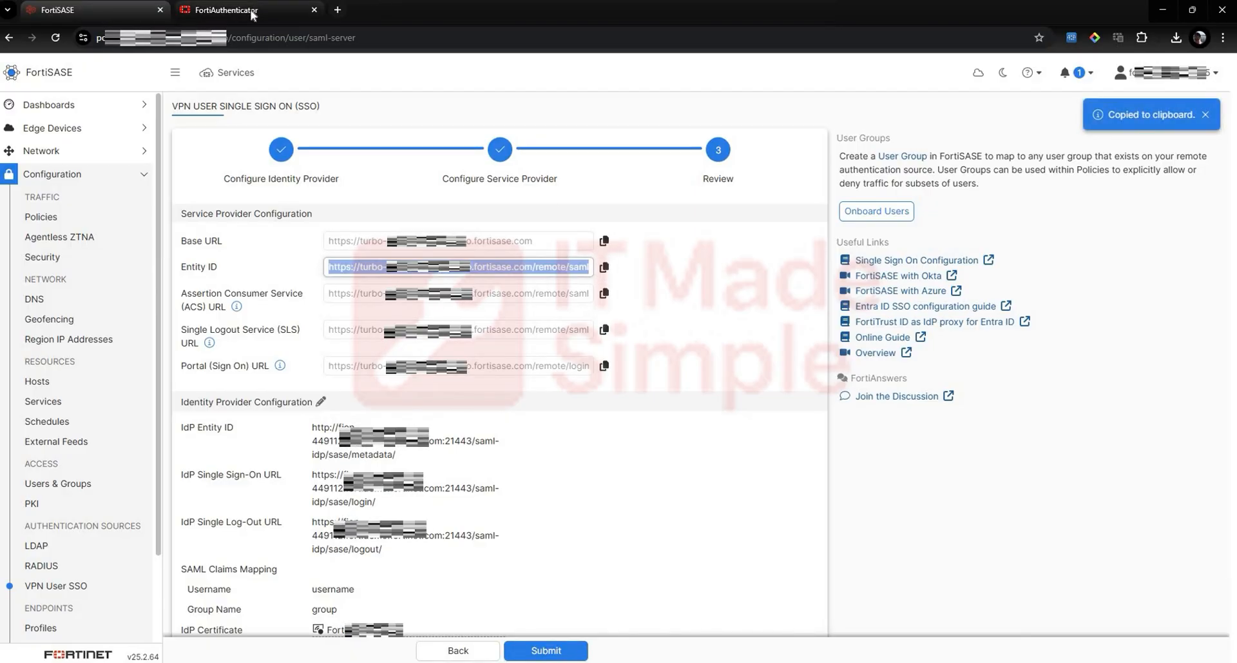
left_click(251, 9)
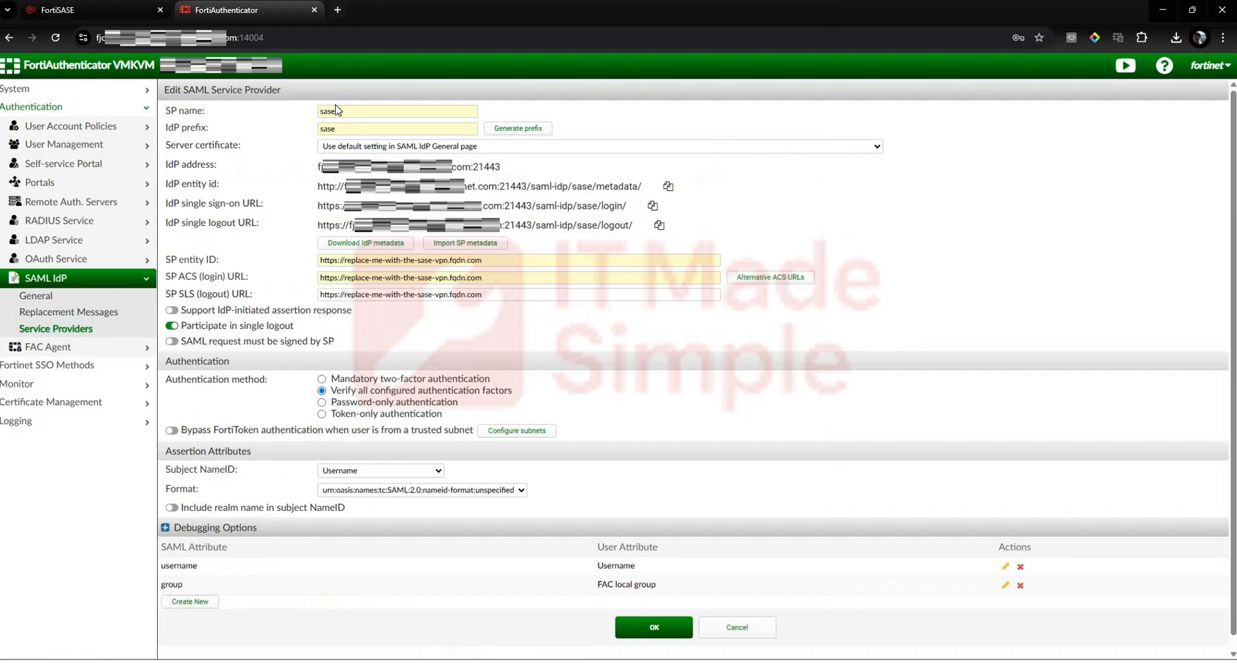
triple_click(356, 265)
key("ctrl+v")
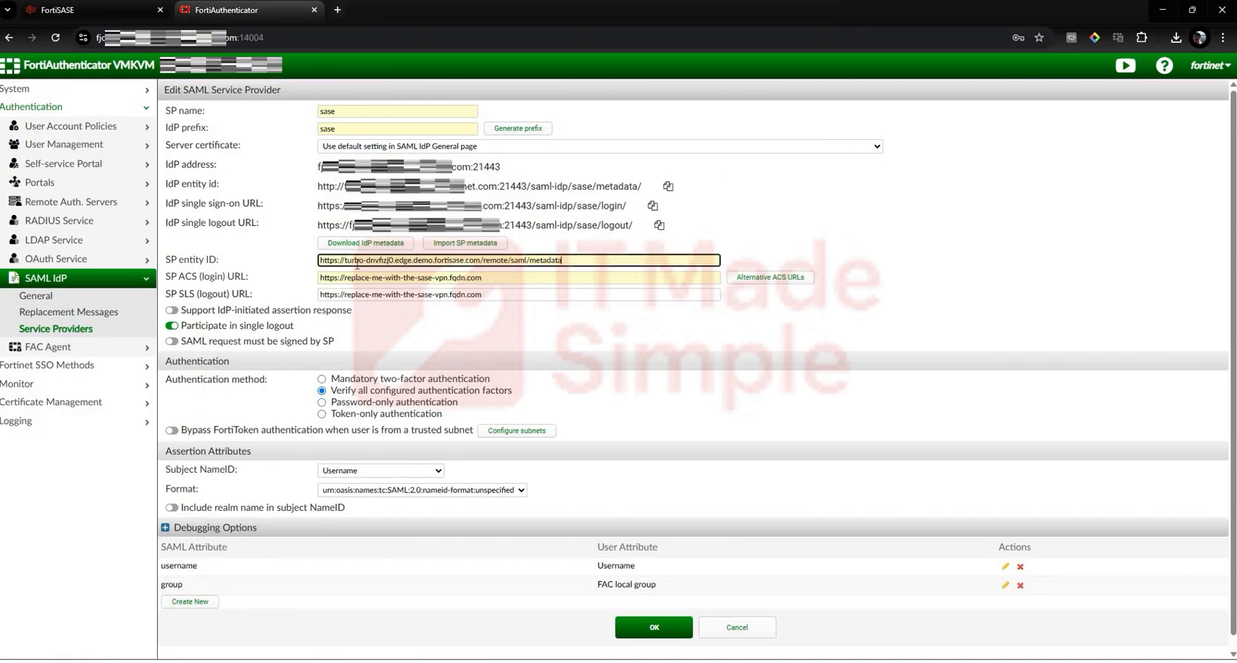
Step: Copy FortiSASE's Assertion Consumer Service URL into the SP ACS (login) URL of FortiAuthenticator's "sase" service provider
left_click(129, 11)
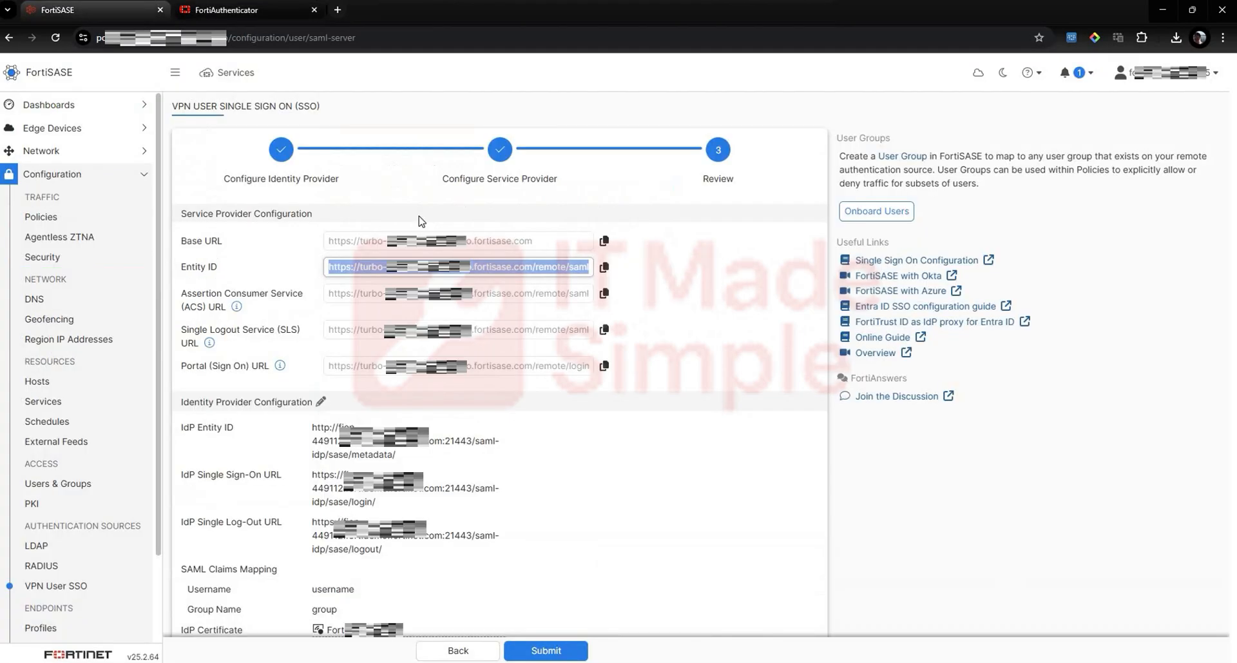
left_click(603, 294)
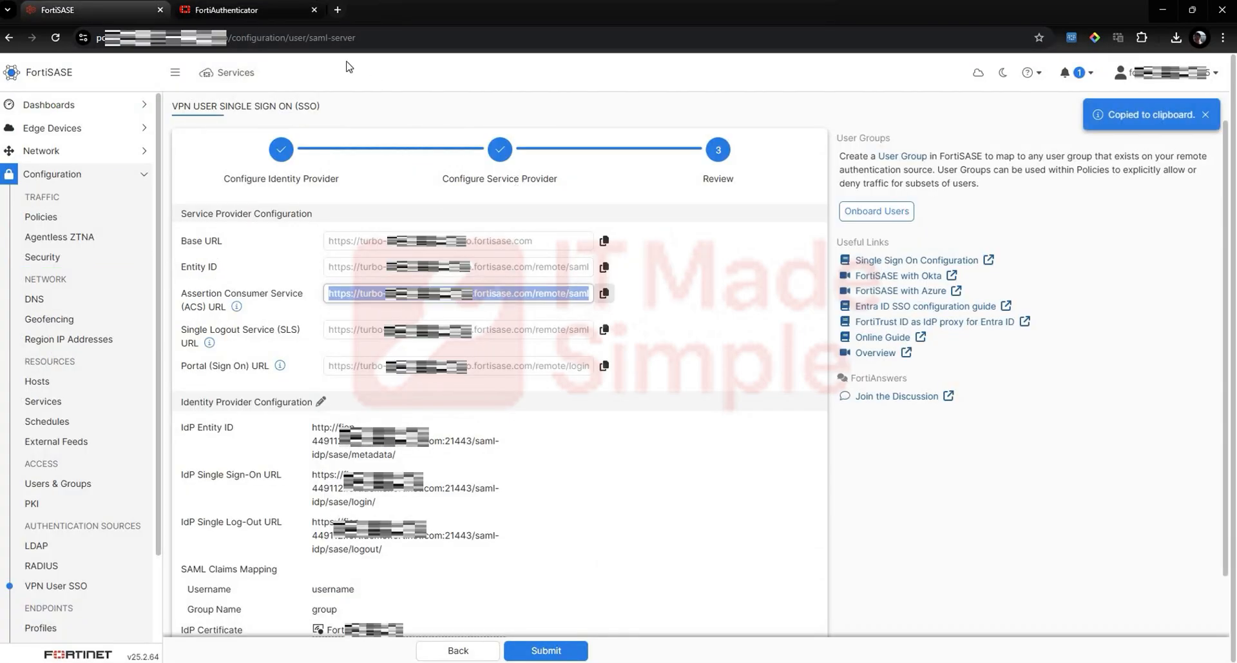
left_click(257, 11)
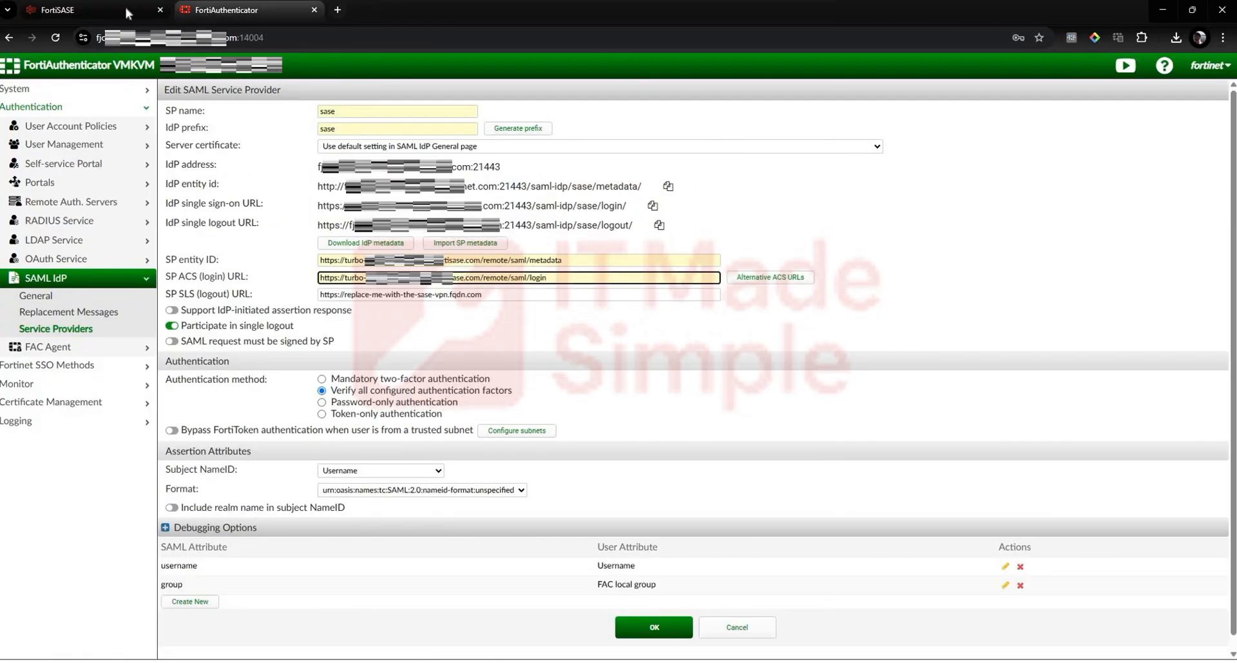
Step: Copy FortiSASE's Single Logout Service URL into the SP SLS (logout) URL in FortiAuthenticator and save the "sase" service provider
left_click(90, 11)
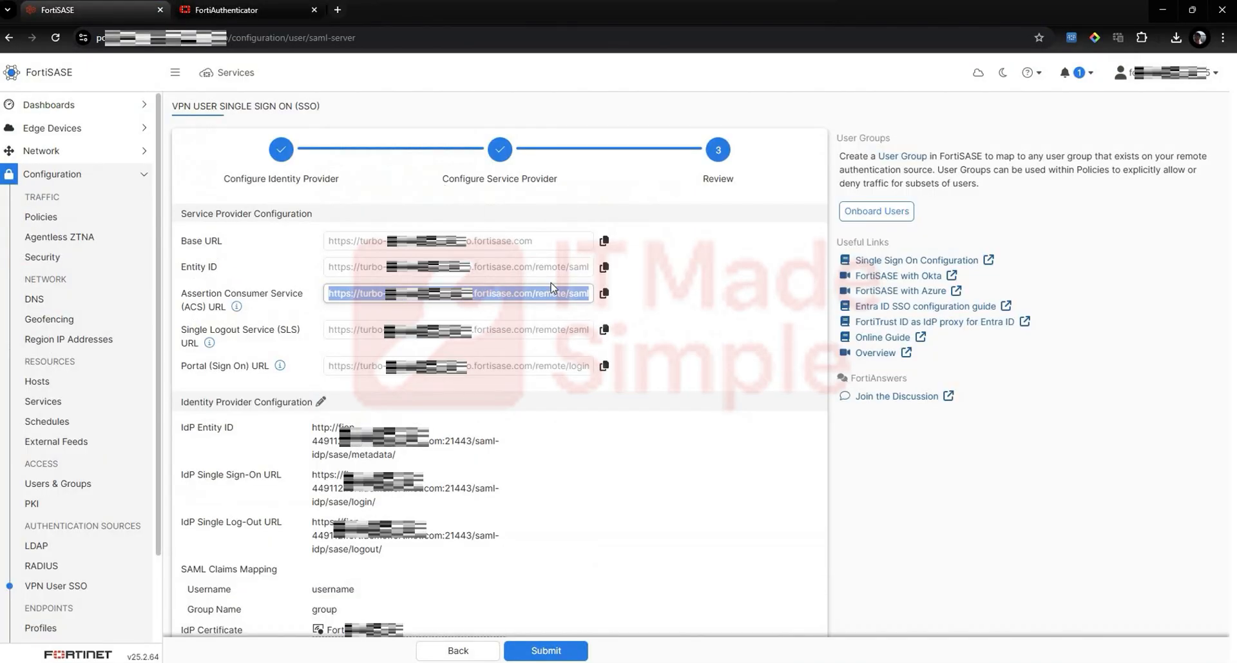
left_click(604, 332)
left_click(290, 10)
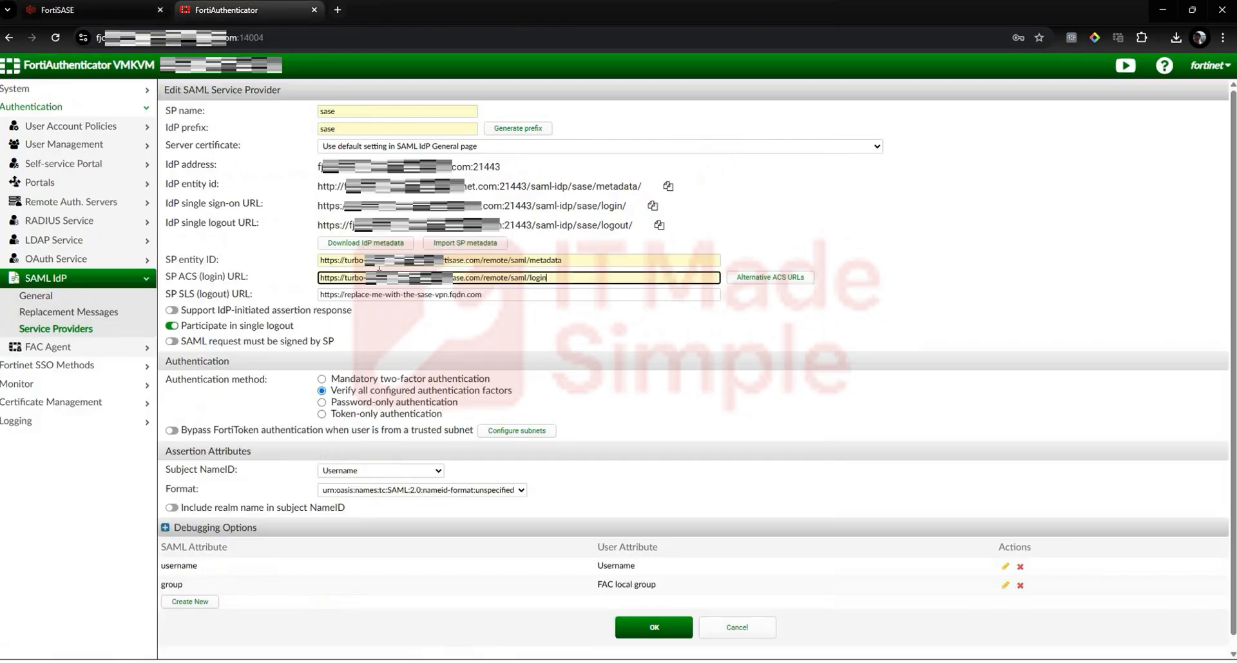
double_click(373, 296)
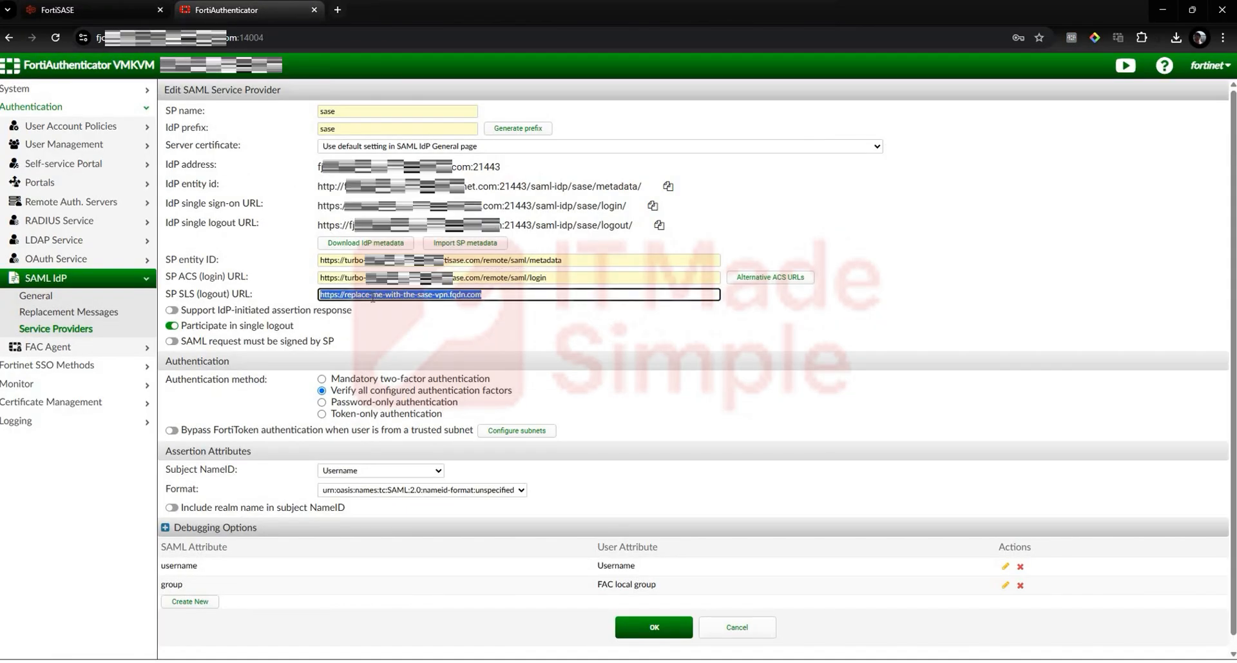
key("ctrl+v")
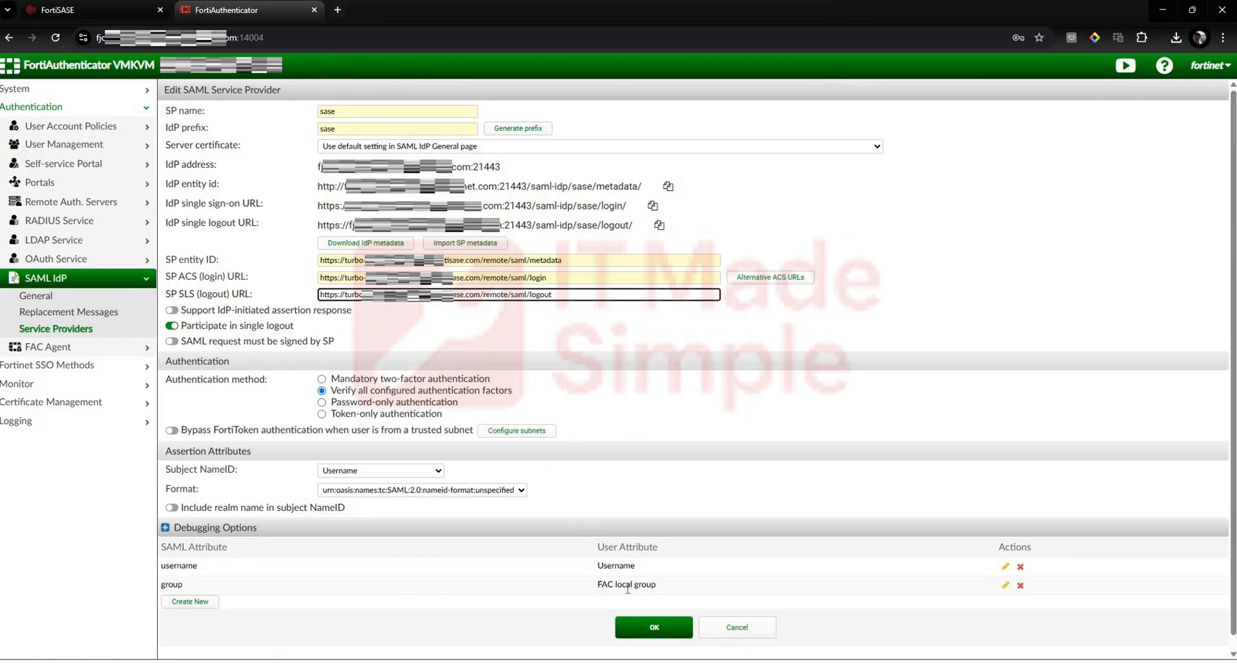
left_click(636, 630)
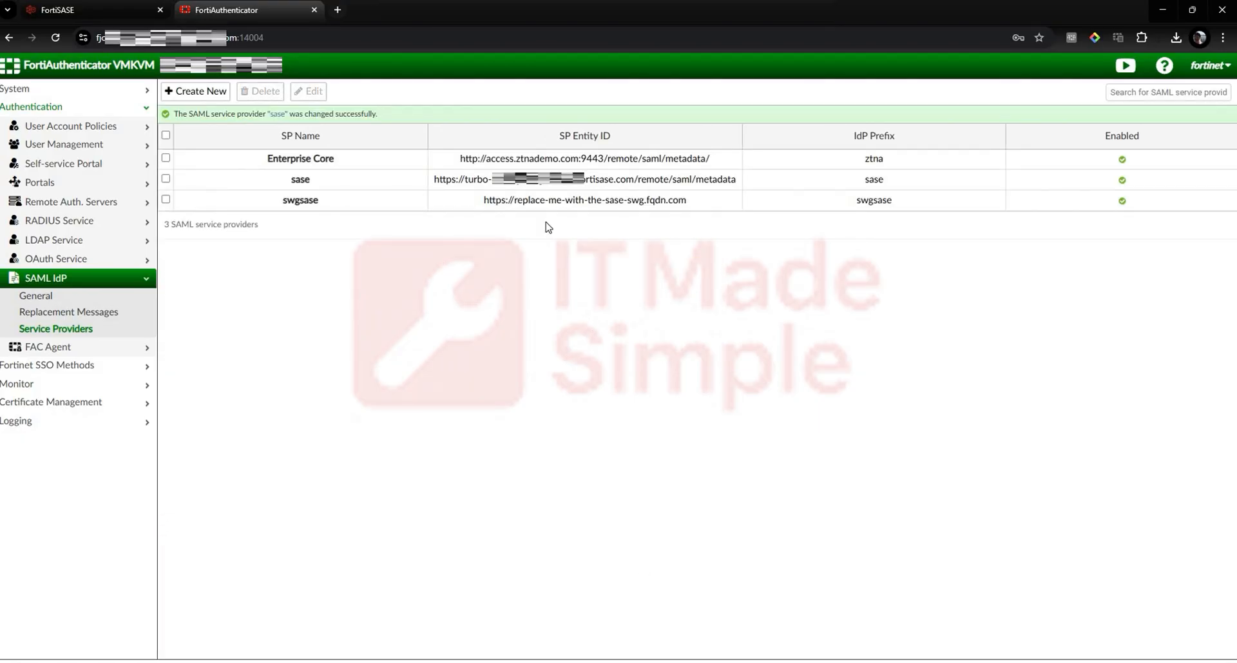
Step: Reopen FortiAuthenticator's "sase" service provider to check its saved URLs, and submit the VPN User SSO configuration in FortiSASE
double_click(476, 178)
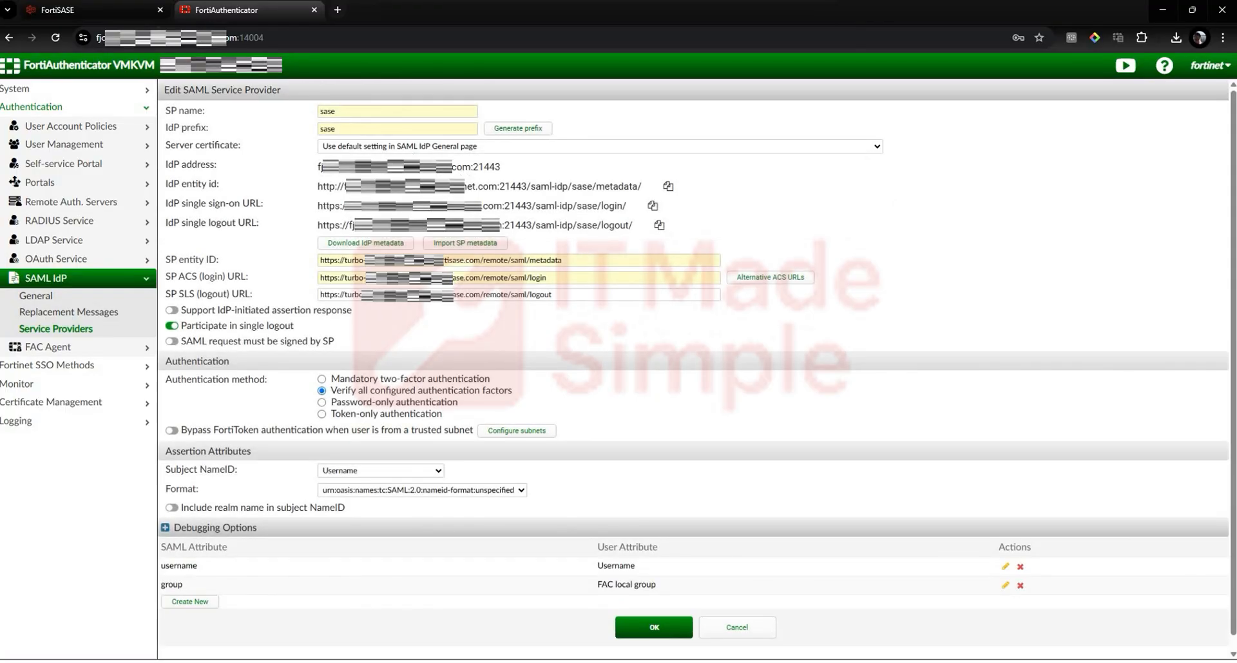
left_click(96, 12)
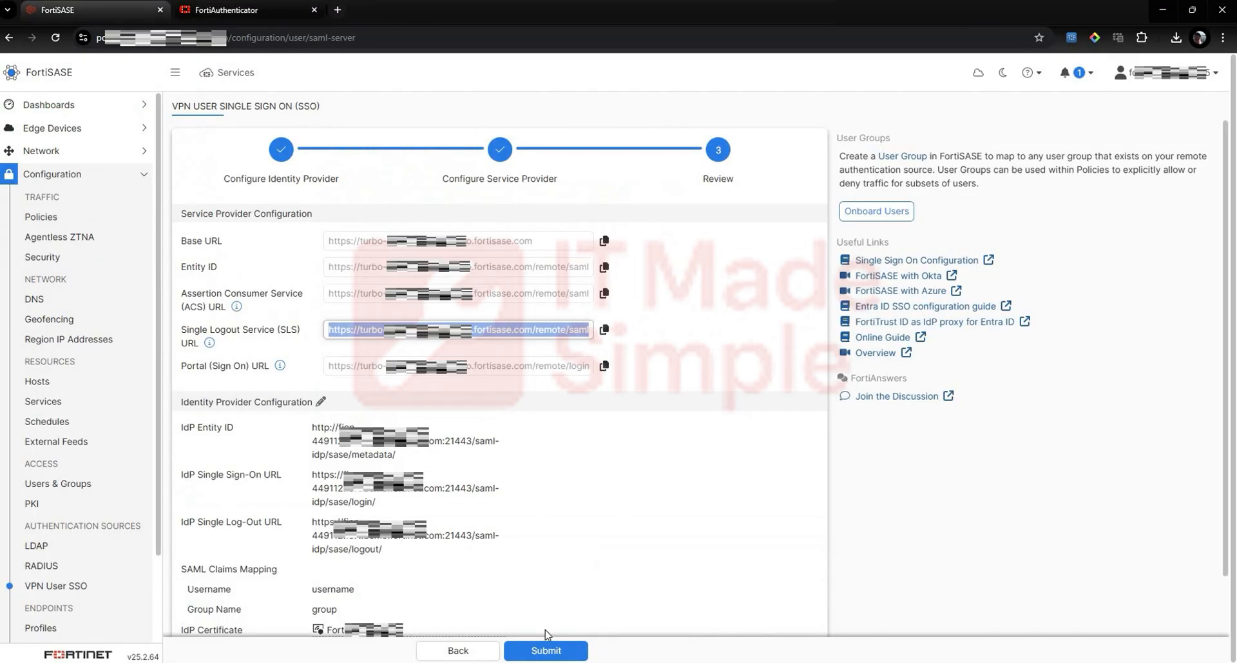
left_click(544, 650)
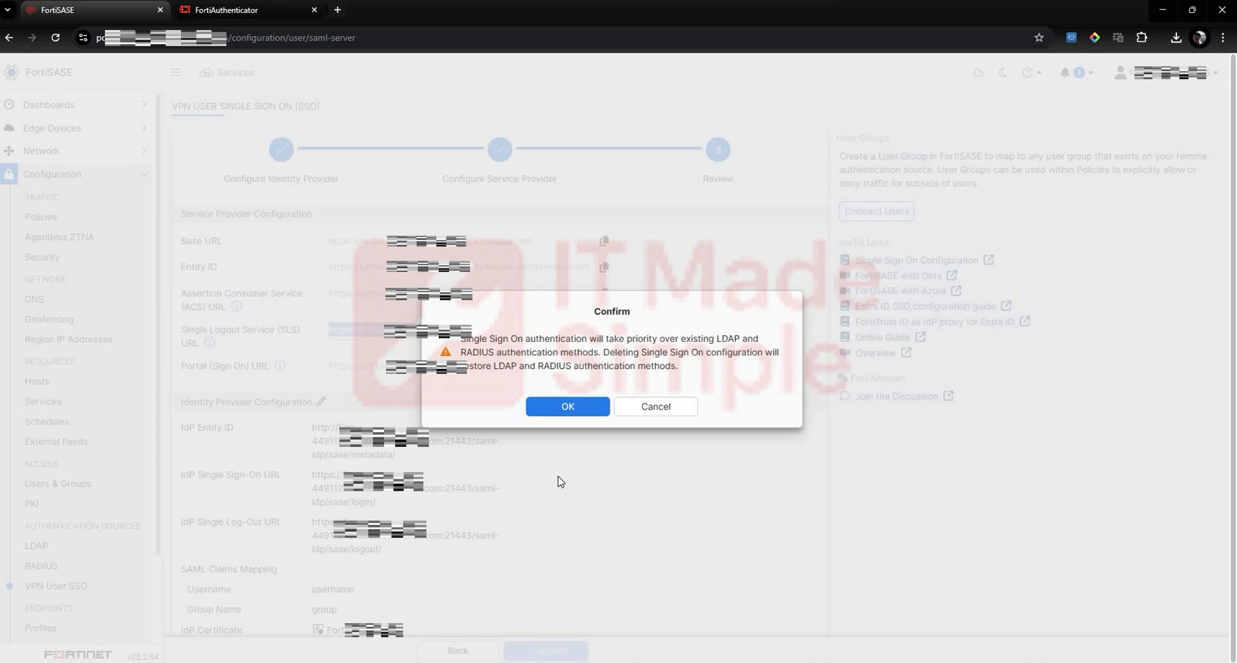
left_click(558, 408)
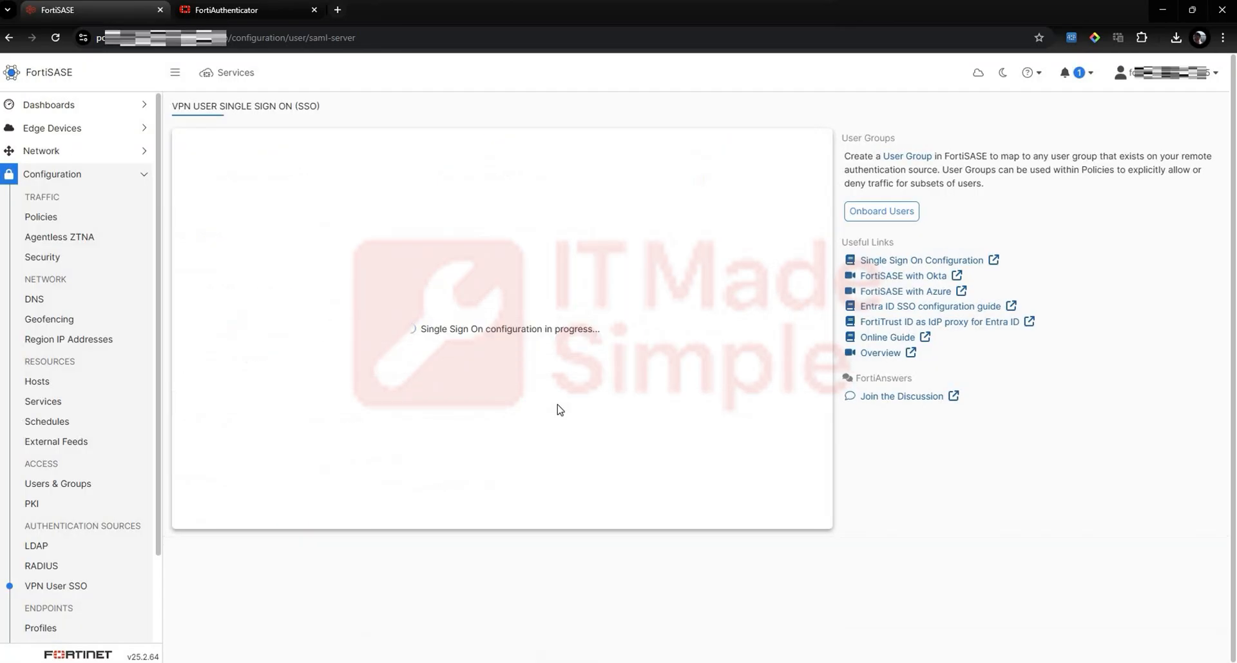